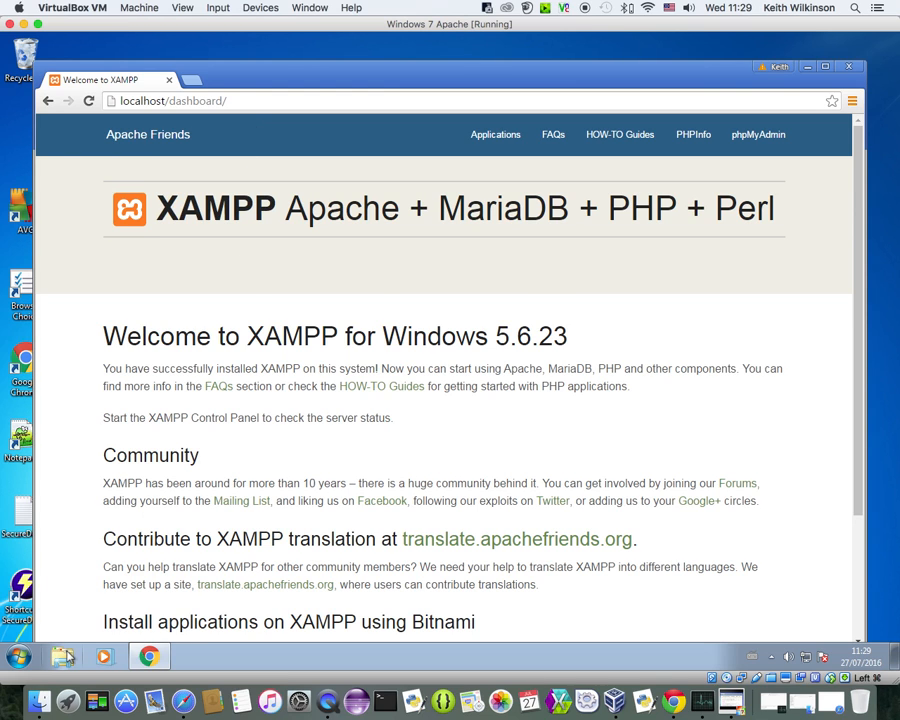
Open the C:\xampp\htdocs folder in Windows Explorer
{"action": "left_click", "coordinate": [66, 655]}
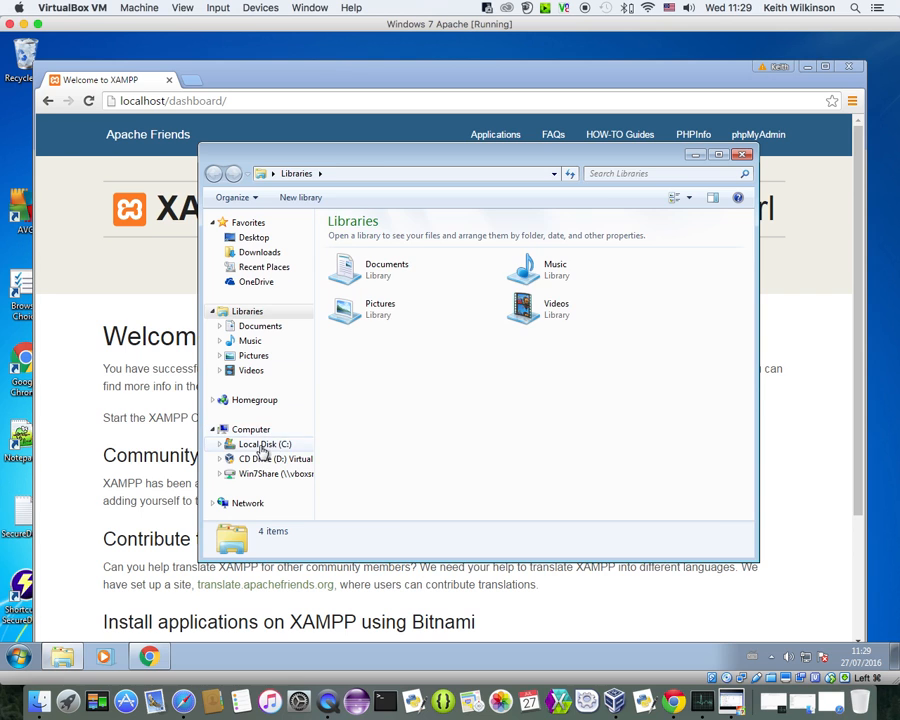
{"action": "left_click", "coordinate": [261, 448]}
{"action": "double_click", "coordinate": [370, 321]}
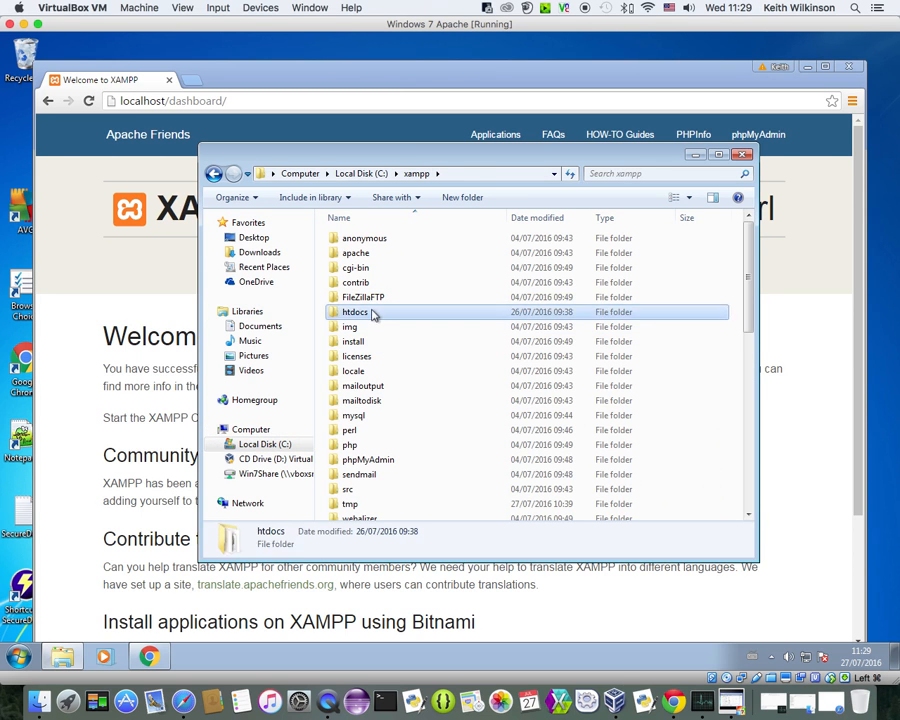
{"action": "double_click", "coordinate": [372, 313]}
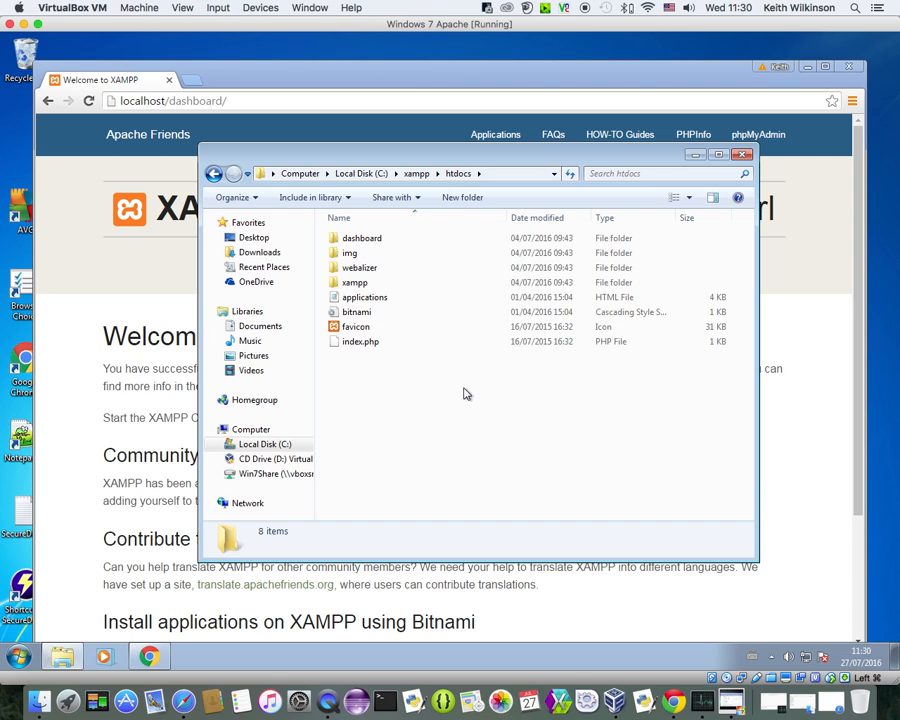
Create a new folder named sandbox inside htdocs
{"action": "left_click", "coordinate": [465, 198]}
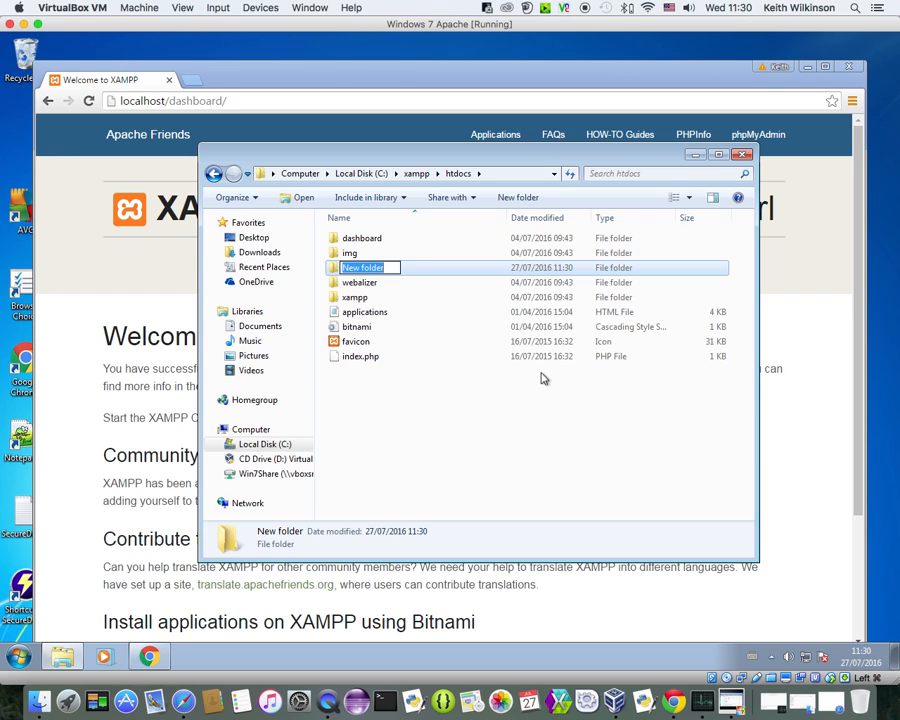
{"action": "type", "text": "sandbox"}
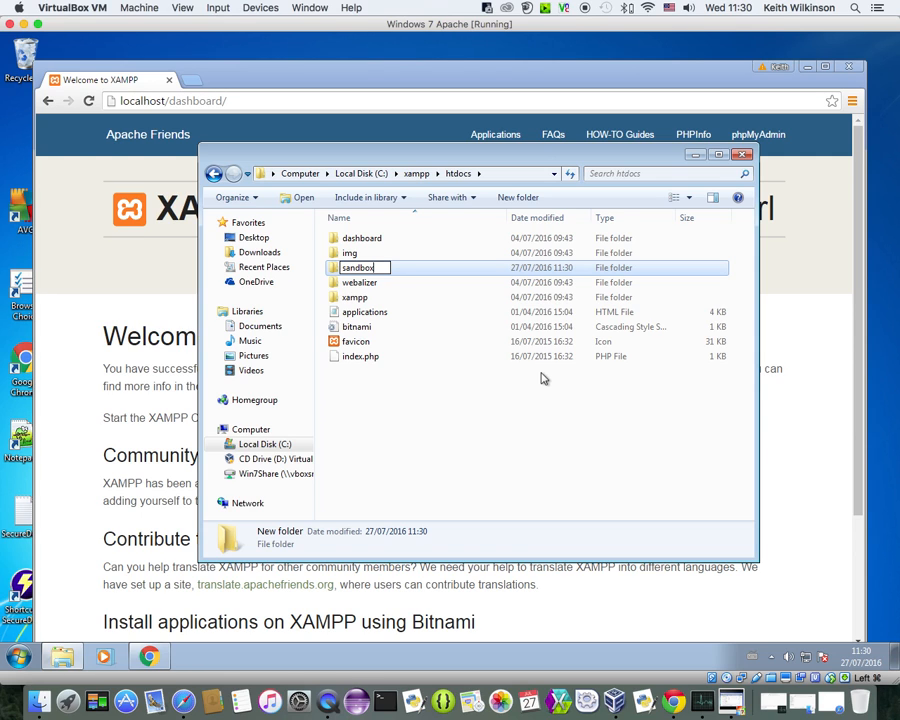
{"action": "key", "text": "Return"}
{"action": "left_click", "coordinate": [541, 378]}
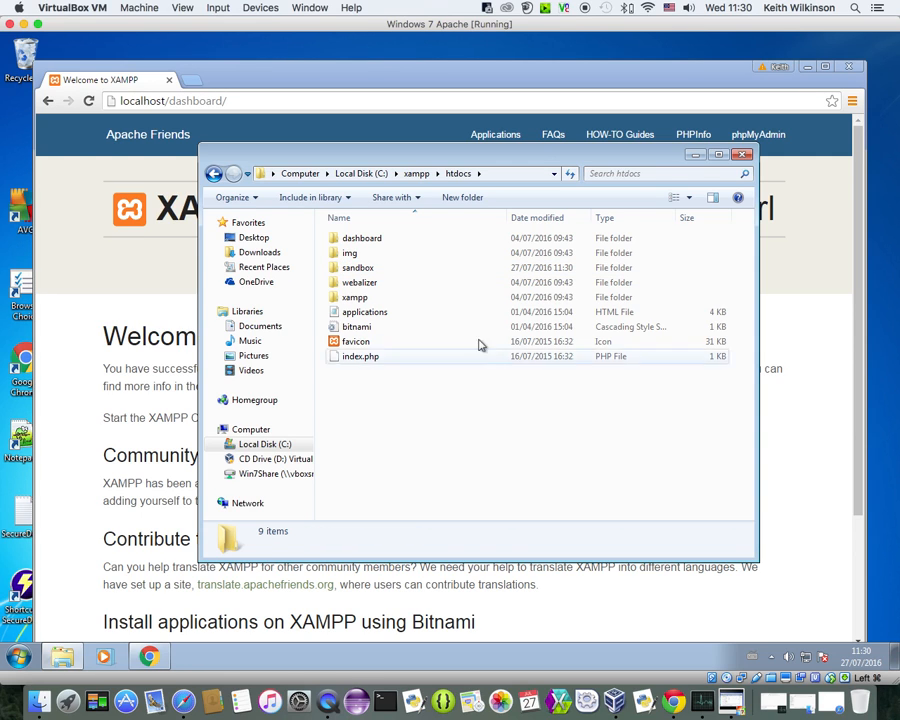
Create another new folder named googlemaps inside htdocs
{"action": "left_click", "coordinate": [459, 203]}
{"action": "type", "text": "googlema"}
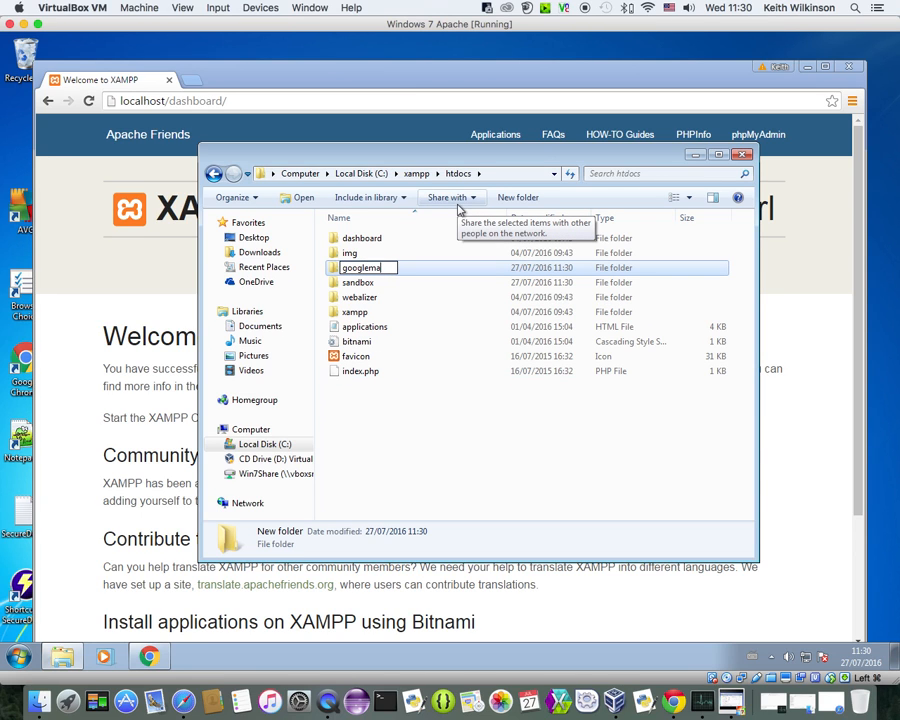
{"action": "type", "text": "ps"}
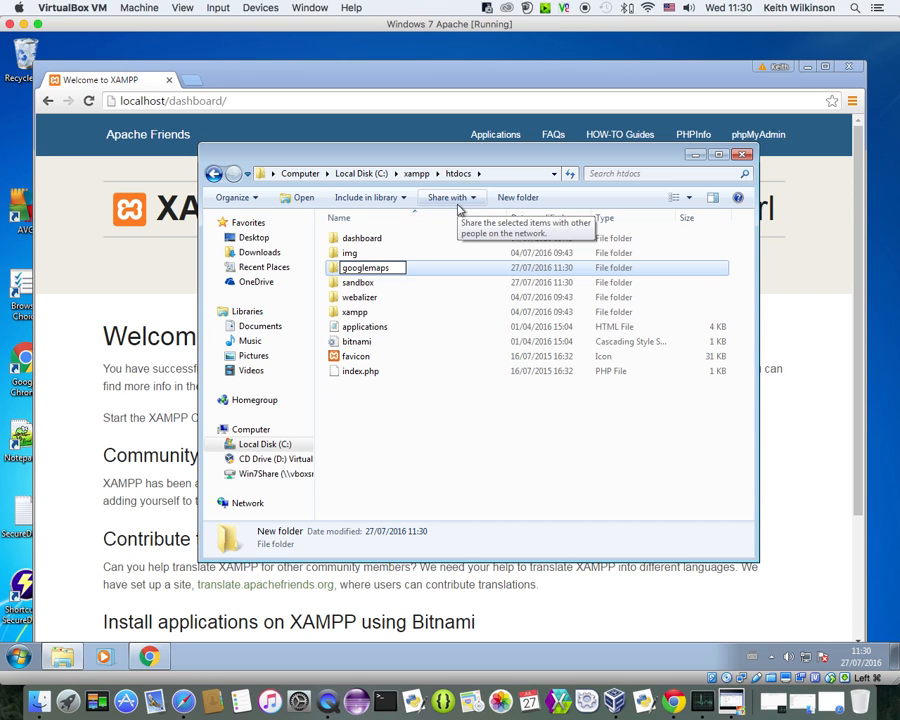
{"action": "left_click", "coordinate": [460, 446]}
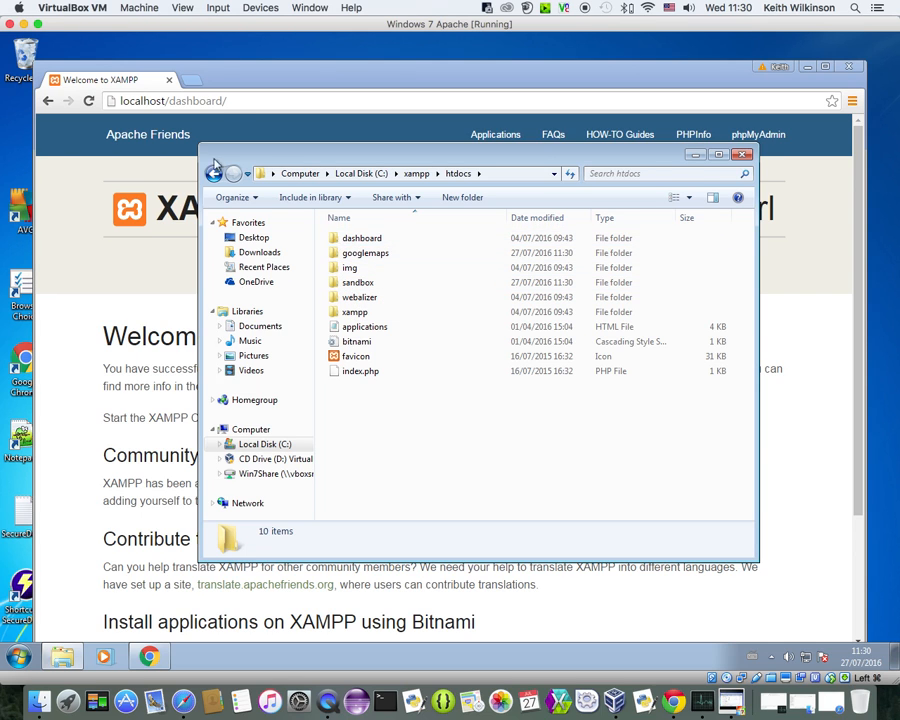
Switch to Chrome and load localhost/sandbox in place of the dashboard page
{"action": "left_click", "coordinate": [226, 103]}
{"action": "left_click", "coordinate": [242, 103]}
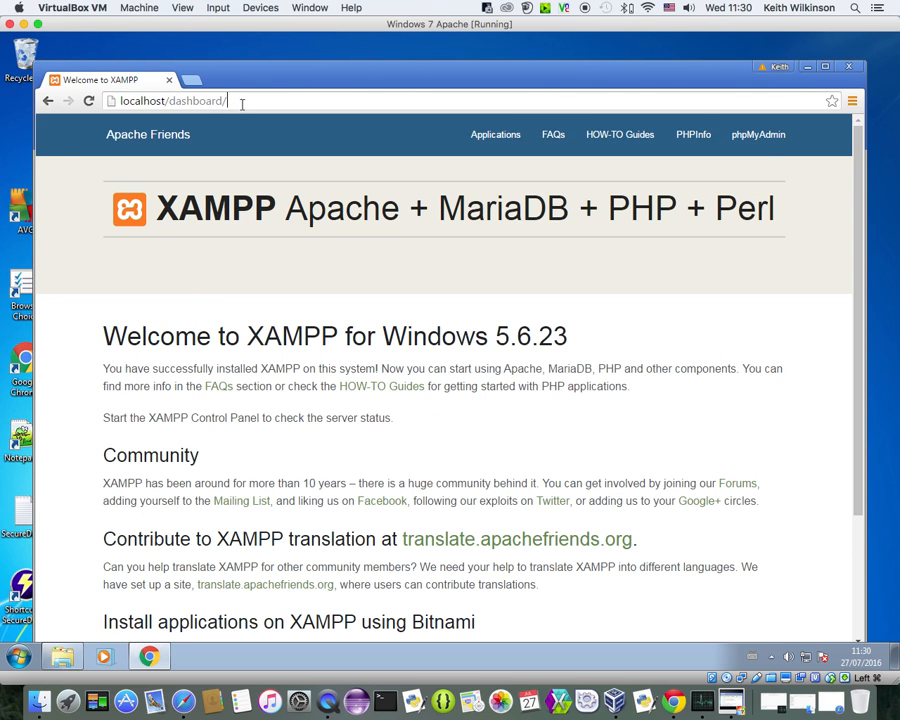
{"action": "key", "text": "BackSpace"}
{"action": "key", "text": "BackSpace"}
{"action": "key", "text": "BackSpace"}
{"action": "key", "text": "BackSpace"}
{"action": "key", "text": "BackSpace"}
{"action": "key", "text": "BackSpace"}
{"action": "key", "text": "BackSpace"}
{"action": "key", "text": "BackSpace"}
{"action": "key", "text": "BackSpace"}
{"action": "key", "text": "BackSpace"}
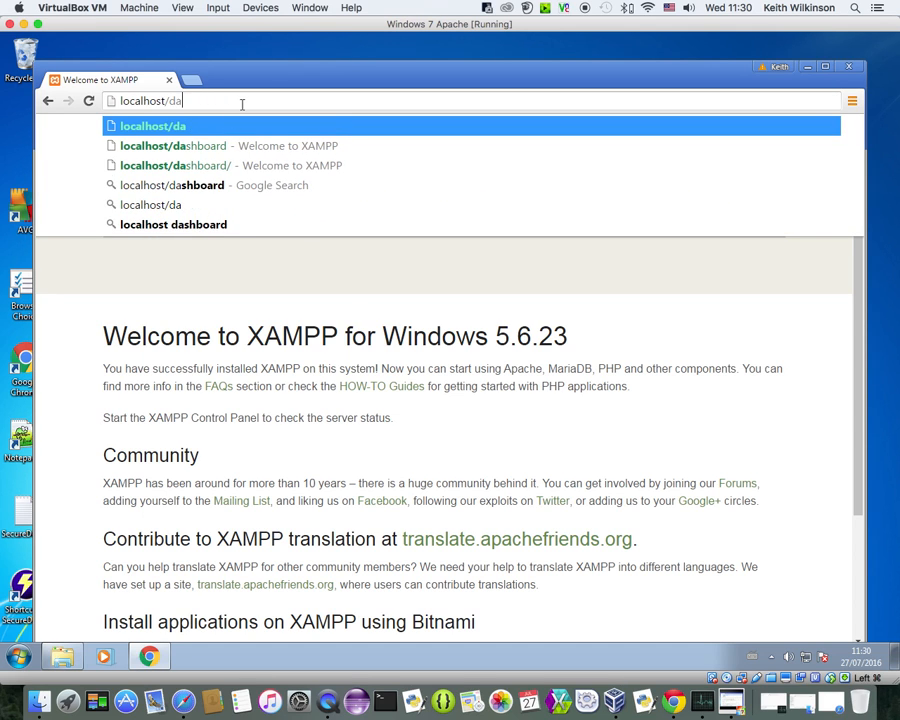
{"action": "type", "text": "san"}
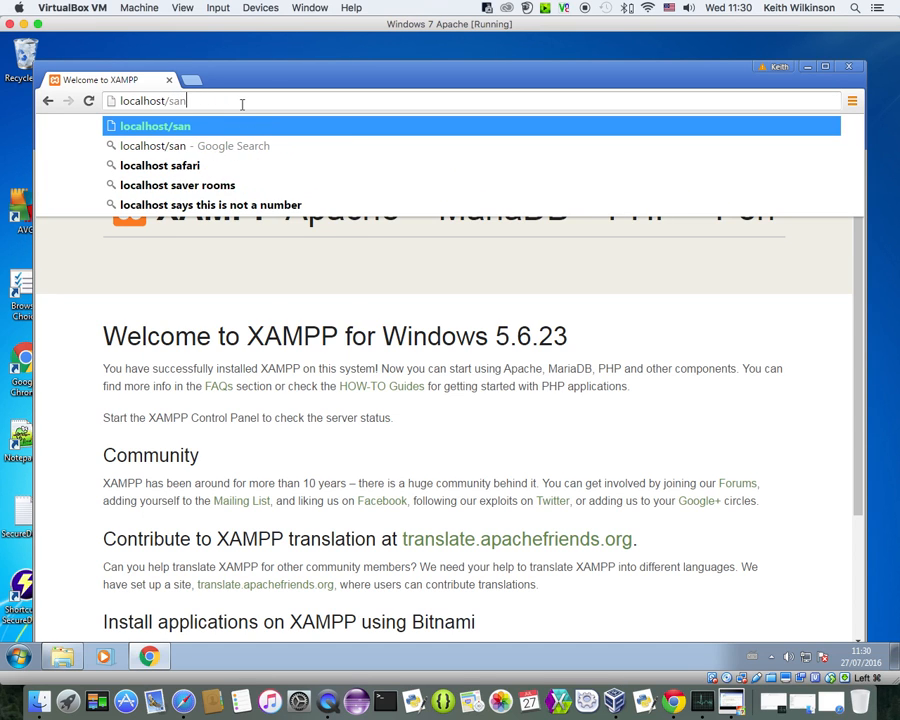
{"action": "type", "text": "dbox"}
{"action": "key", "text": "Return"}
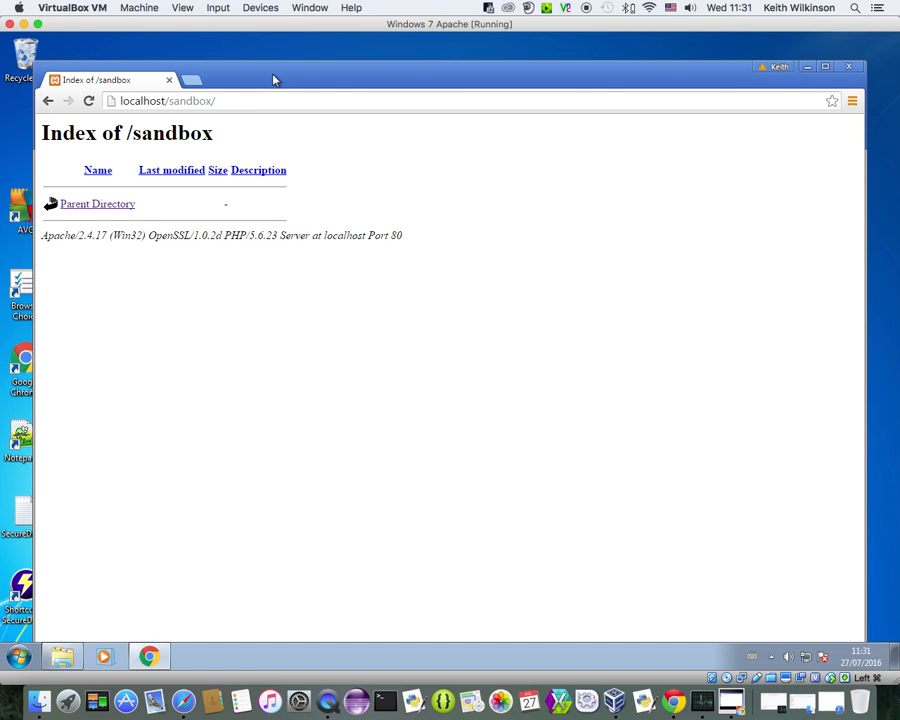
Launch Notepad++ from the desktop and write "This is a line of text" in a new document
{"action": "left_click_drag", "start_coordinate": [275, 80], "coordinate": [325, 84]}
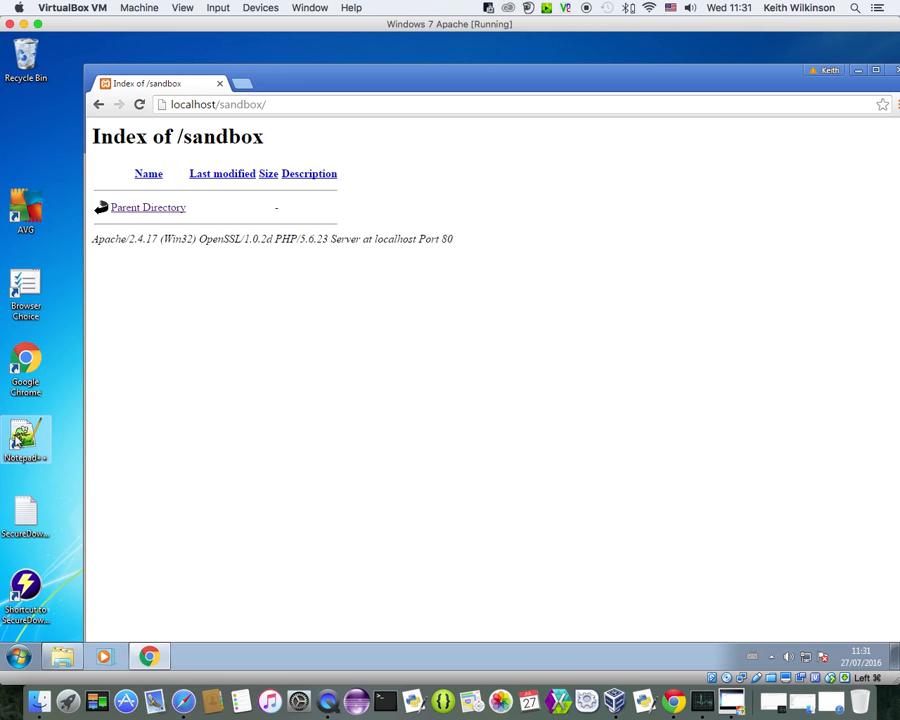
{"action": "left_click", "coordinate": [17, 440]}
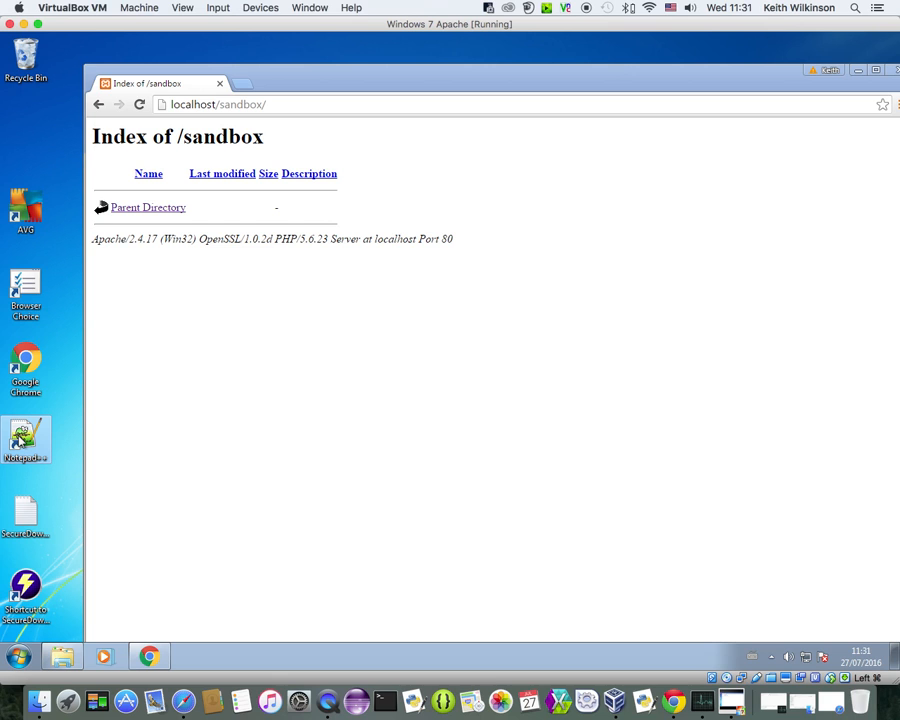
{"action": "double_click", "coordinate": [28, 440]}
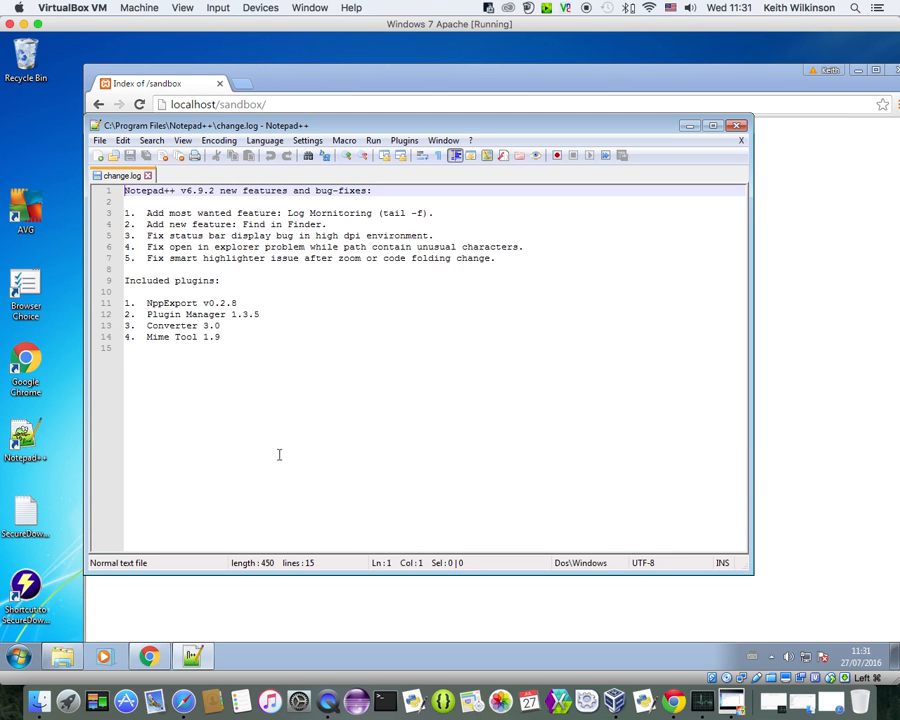
{"action": "left_click", "coordinate": [100, 140]}
{"action": "left_click", "coordinate": [116, 158]}
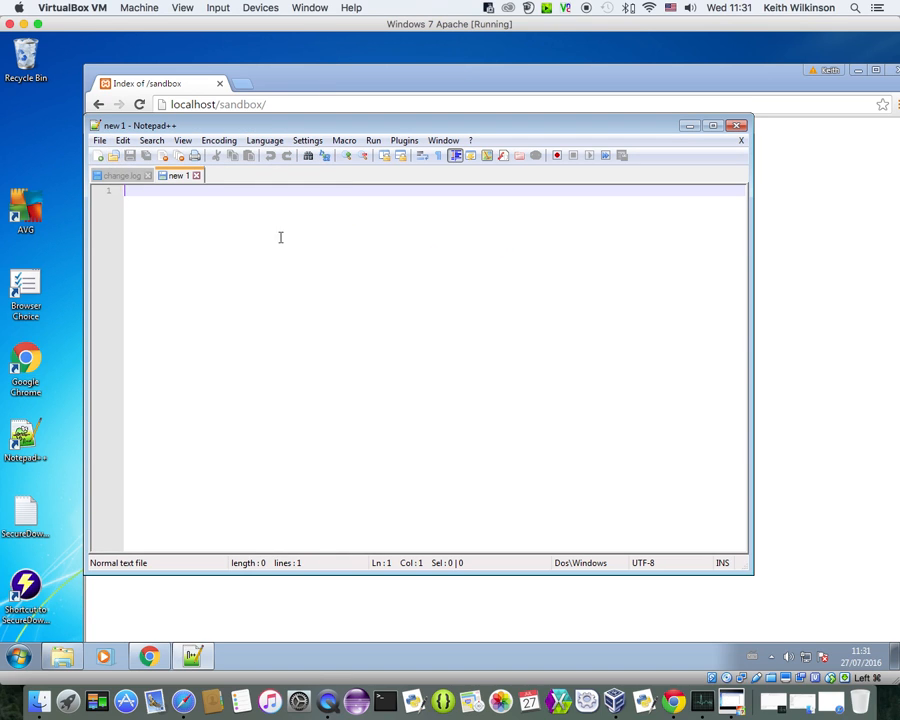
{"action": "type", "text": "Thi"}
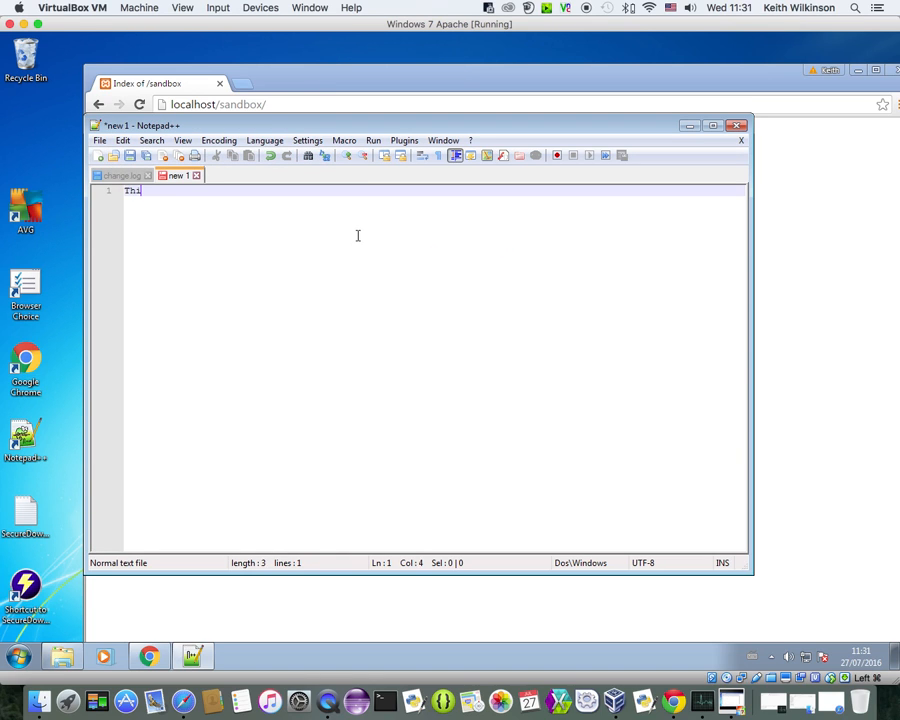
{"action": "type", "text": "s is a line of text"}
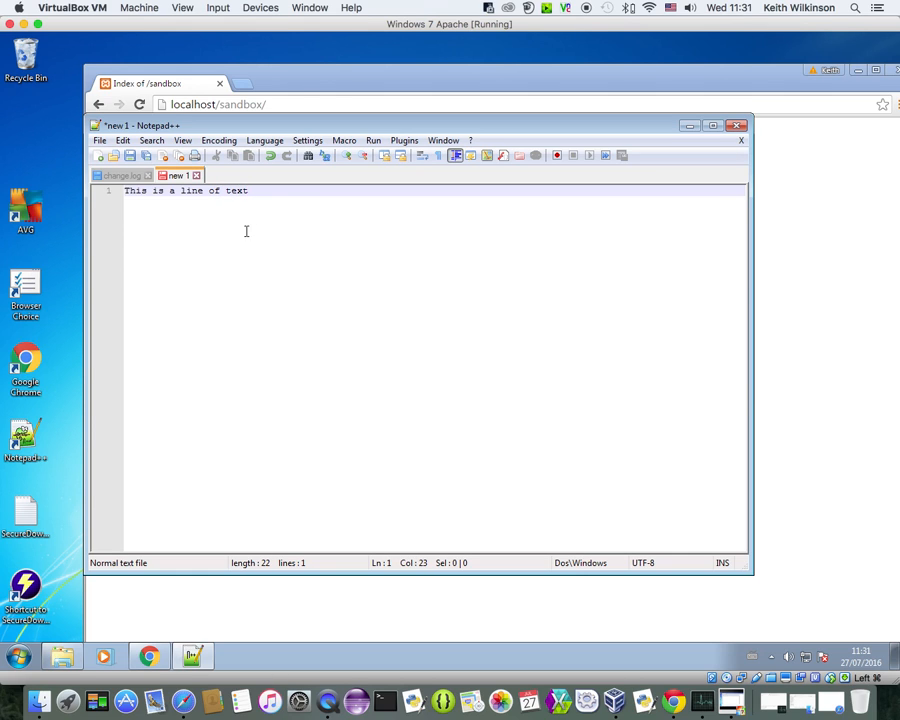
Save the document as a normal text file named myfirst in C:\xampp\htdocs\sandbox
{"action": "left_click", "coordinate": [102, 144]}
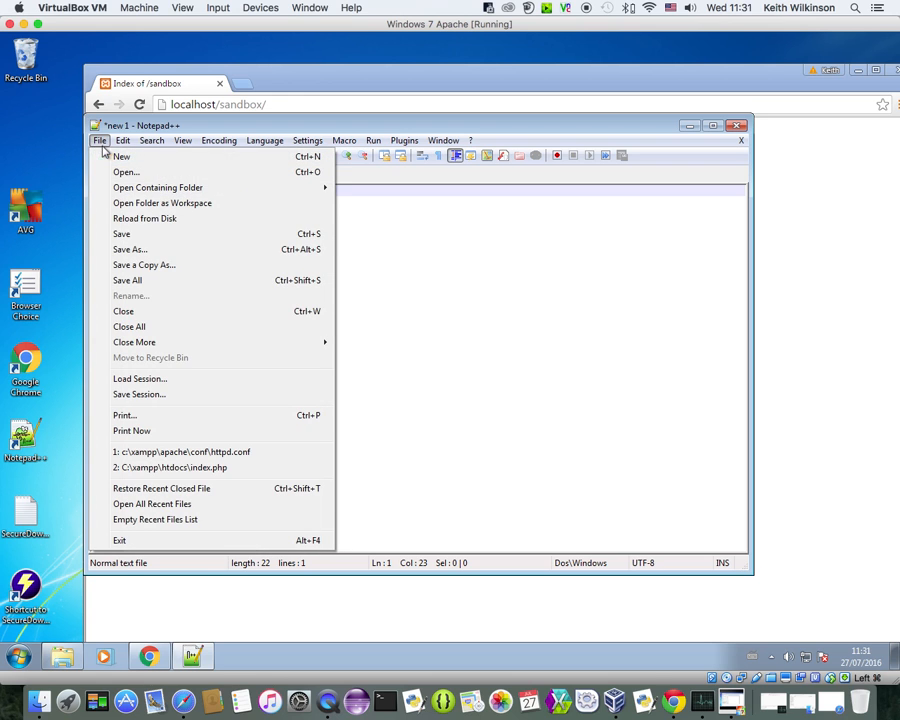
{"action": "left_click", "coordinate": [132, 250]}
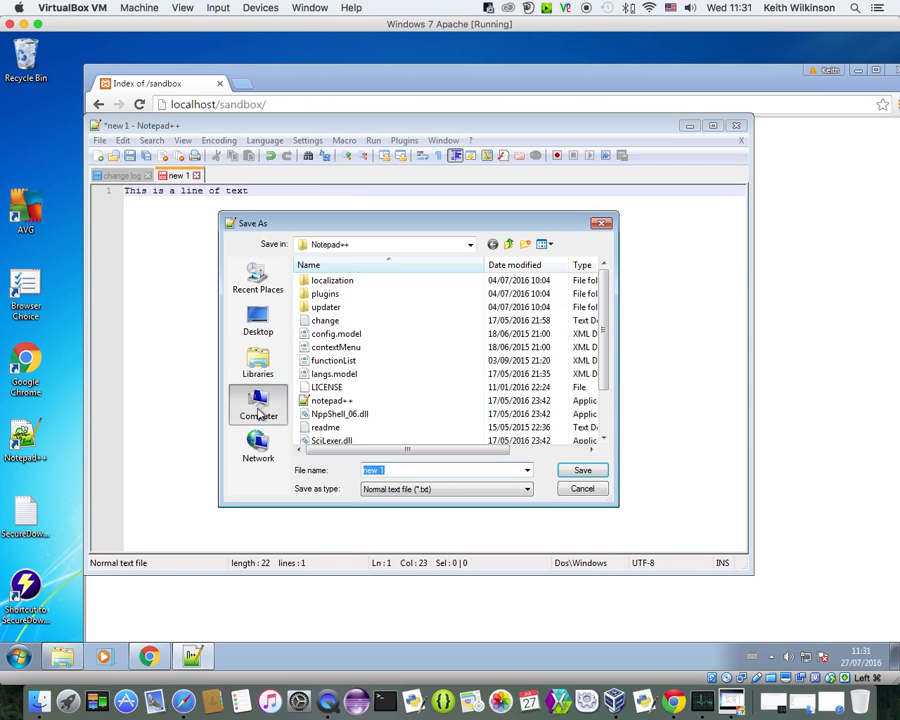
{"action": "left_click", "coordinate": [258, 406]}
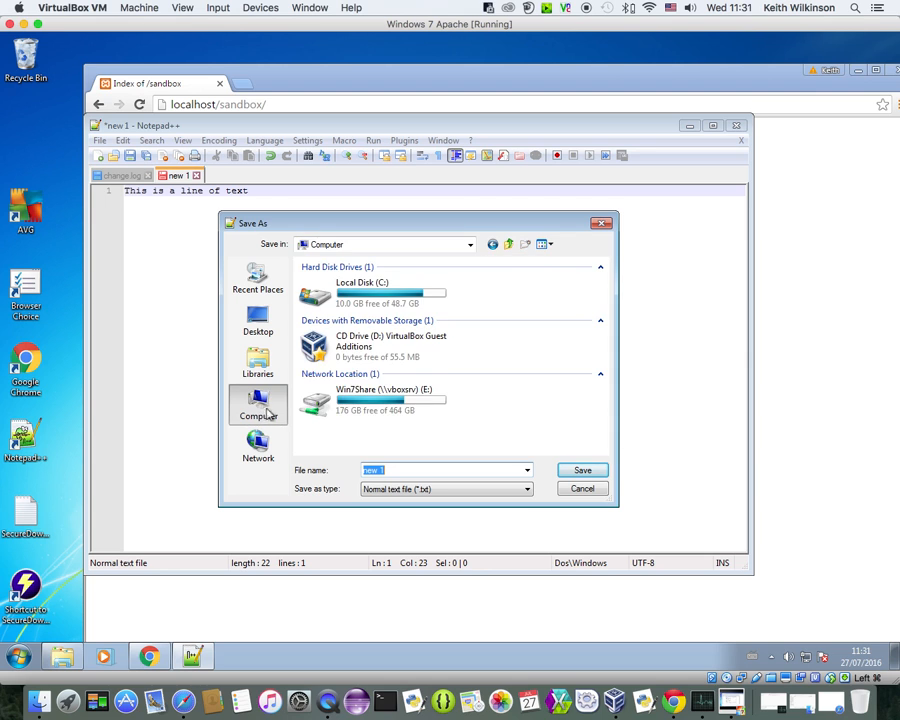
{"action": "double_click", "coordinate": [385, 300]}
{"action": "double_click", "coordinate": [337, 361]}
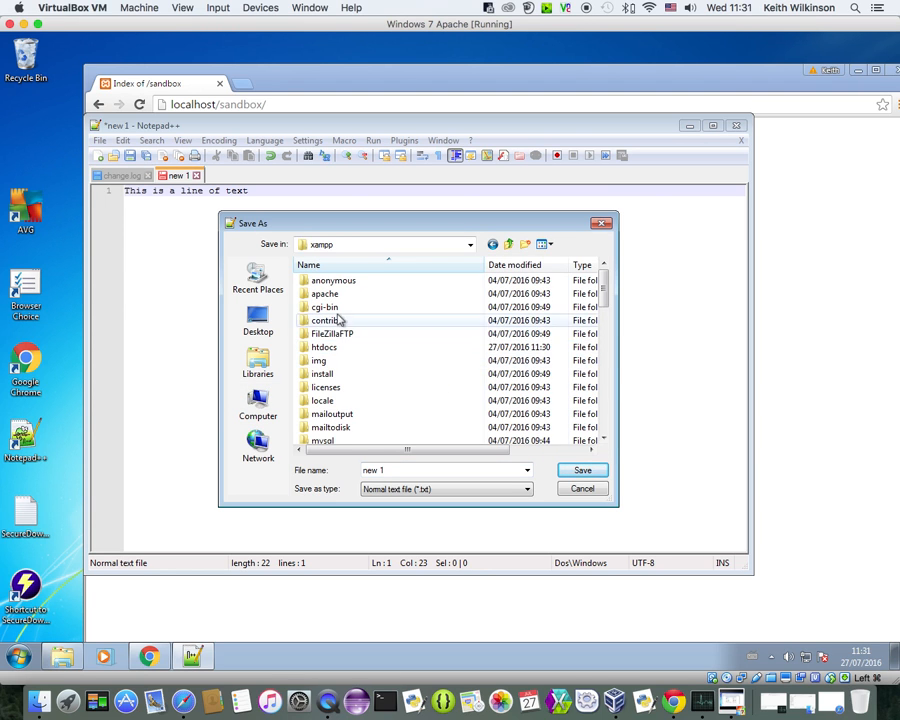
{"action": "double_click", "coordinate": [336, 350]}
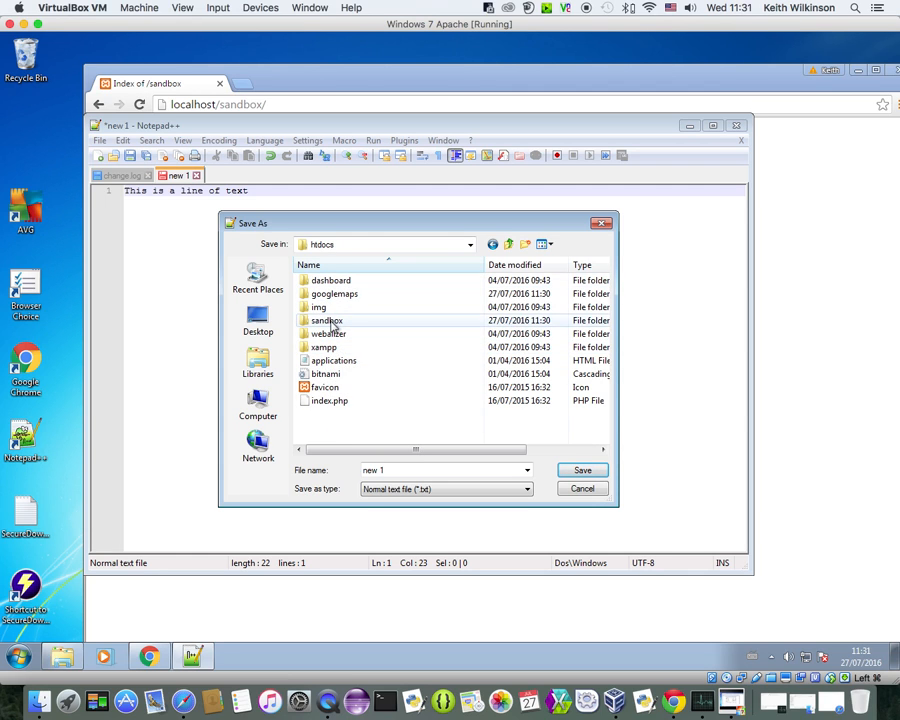
{"action": "double_click", "coordinate": [331, 321]}
{"action": "left_click_drag", "start_coordinate": [396, 466], "coordinate": [364, 468]}
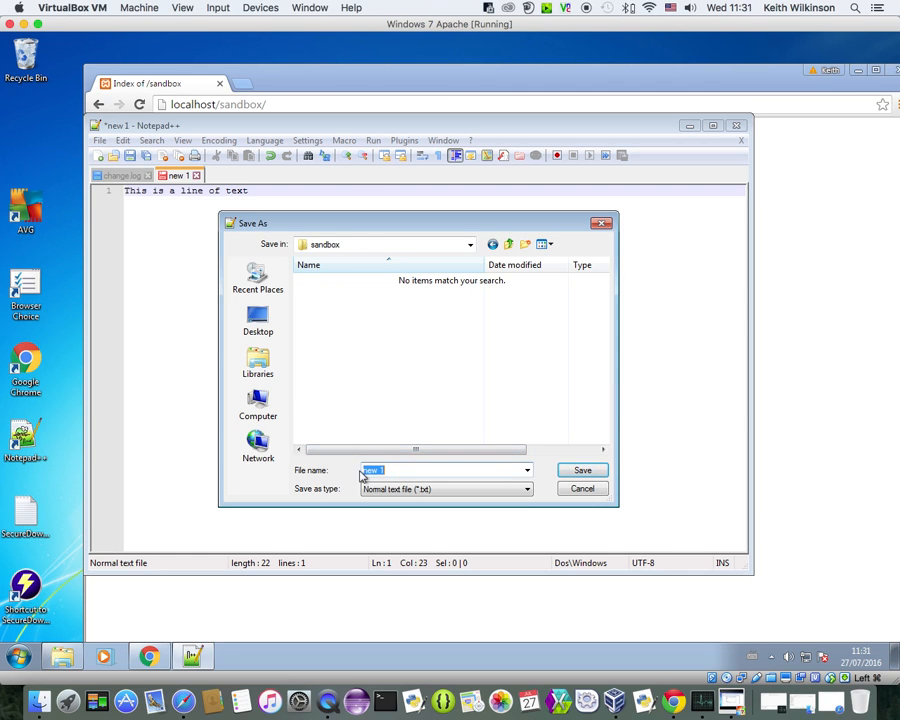
{"action": "type", "text": "myfirst"}
{"action": "left_click", "coordinate": [528, 490]}
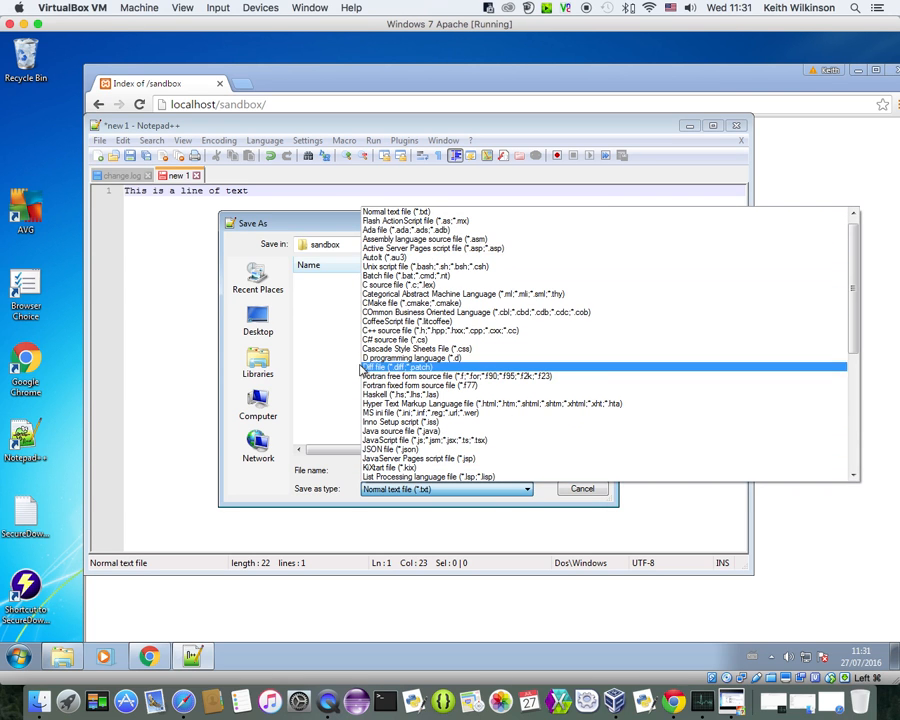
{"action": "left_click", "coordinate": [261, 461]}
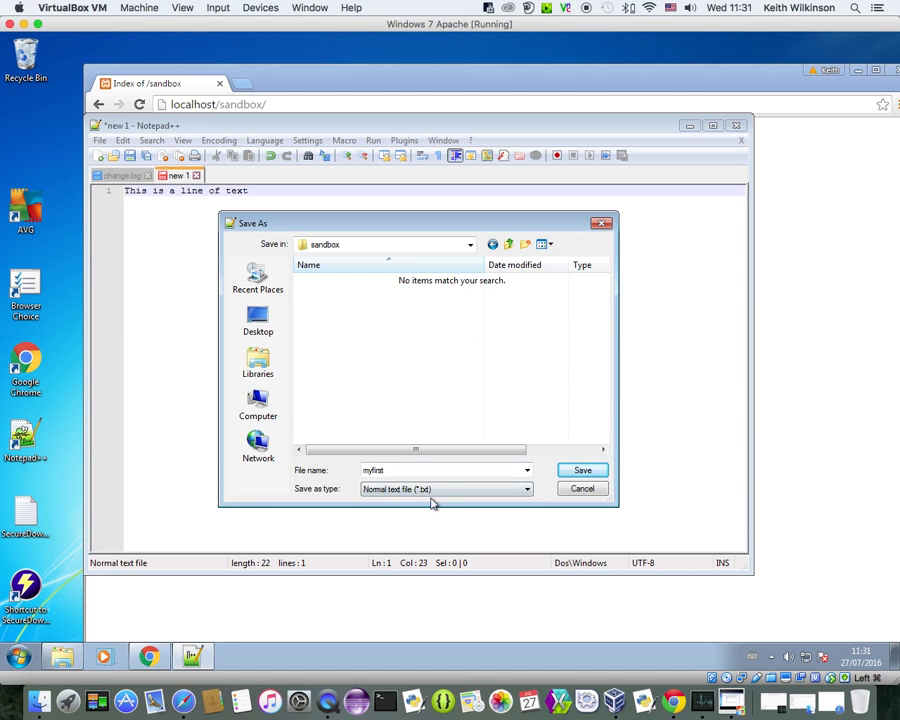
{"action": "left_click", "coordinate": [582, 470]}
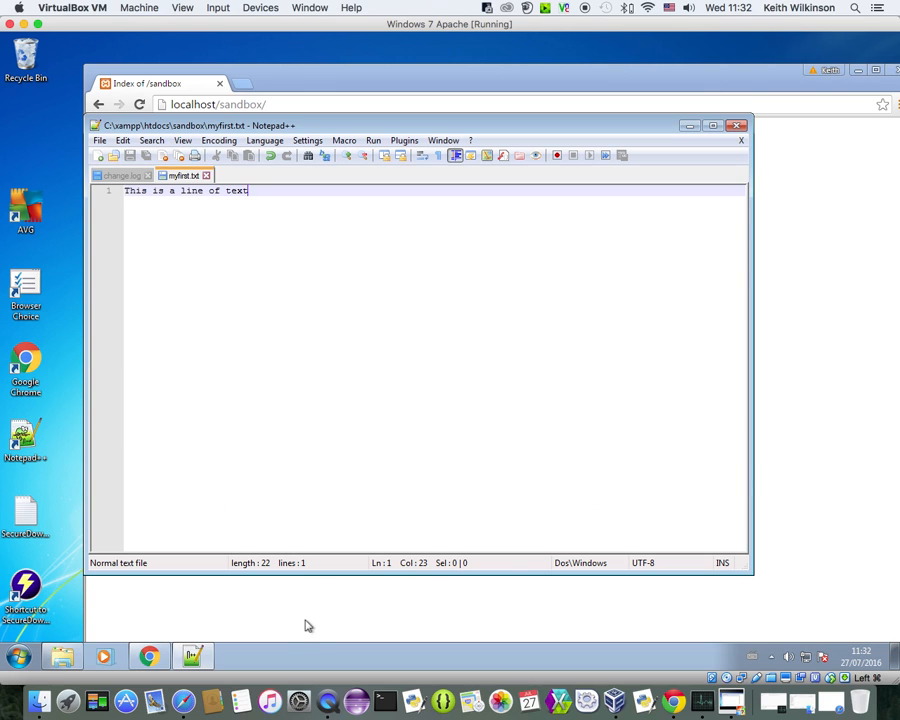
Check the contents of the sandbox folder in Windows Explorer and reload its localhost/sandbox listing in Chrome
{"action": "left_click", "coordinate": [63, 660]}
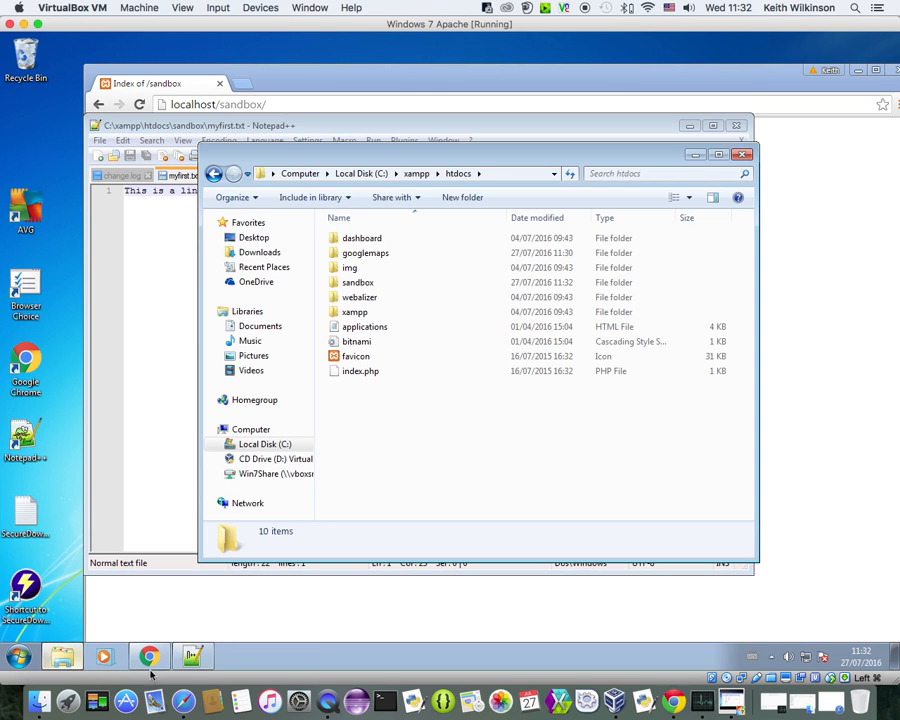
{"action": "left_click", "coordinate": [350, 284]}
{"action": "double_click", "coordinate": [350, 285]}
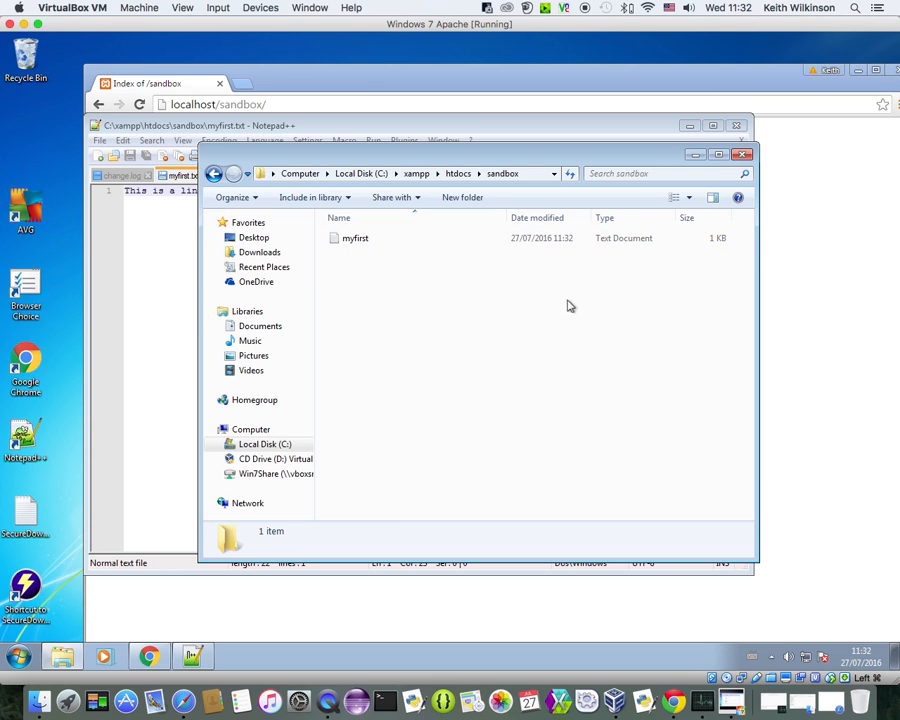
{"action": "left_click", "coordinate": [346, 104]}
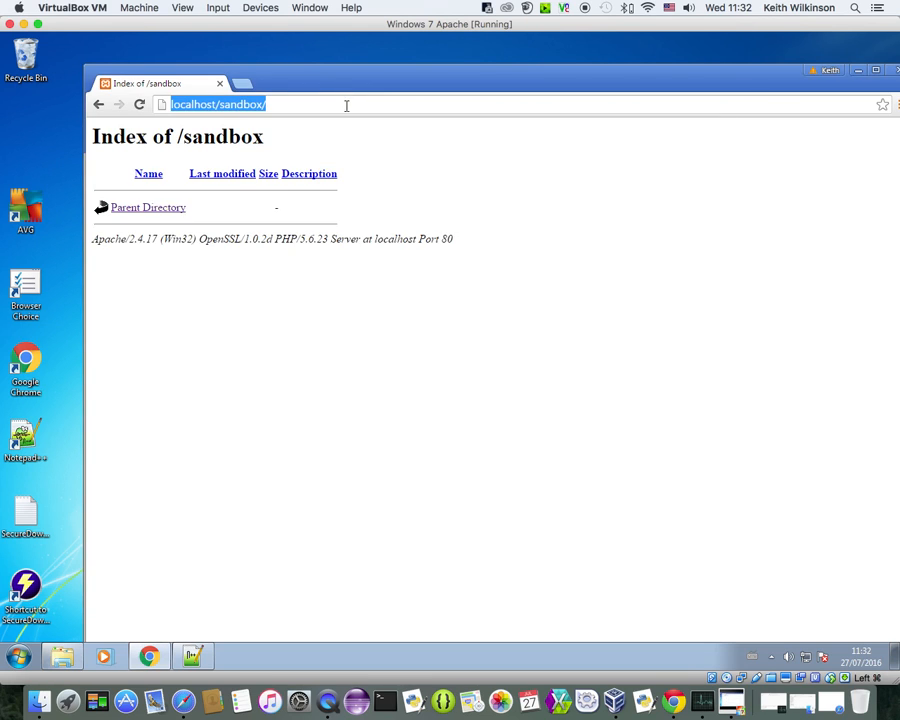
{"action": "left_click", "coordinate": [139, 104]}
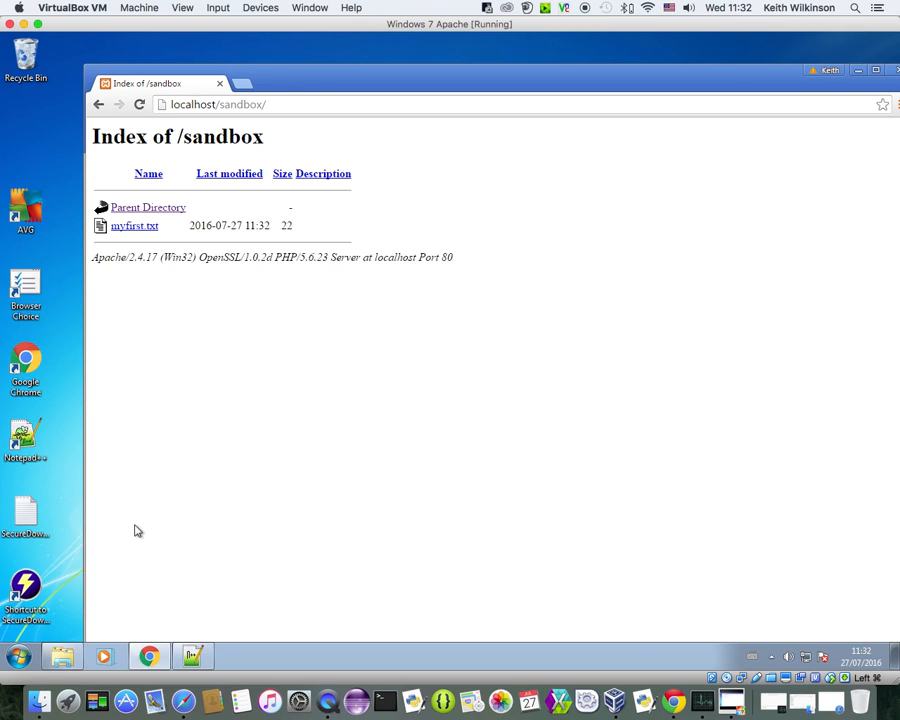
Load localhost/sandbox/myfirst.txt in the browser to view the text file served by Apache
{"action": "left_click", "coordinate": [281, 107]}
{"action": "left_click", "coordinate": [281, 107]}
{"action": "type", "text": "test"}
{"action": "key", "text": "BackSpace"}
{"action": "key", "text": "BackSpace"}
{"action": "key", "text": "BackSpace"}
{"action": "key", "text": "BackSpace"}
{"action": "type", "text": "m"}
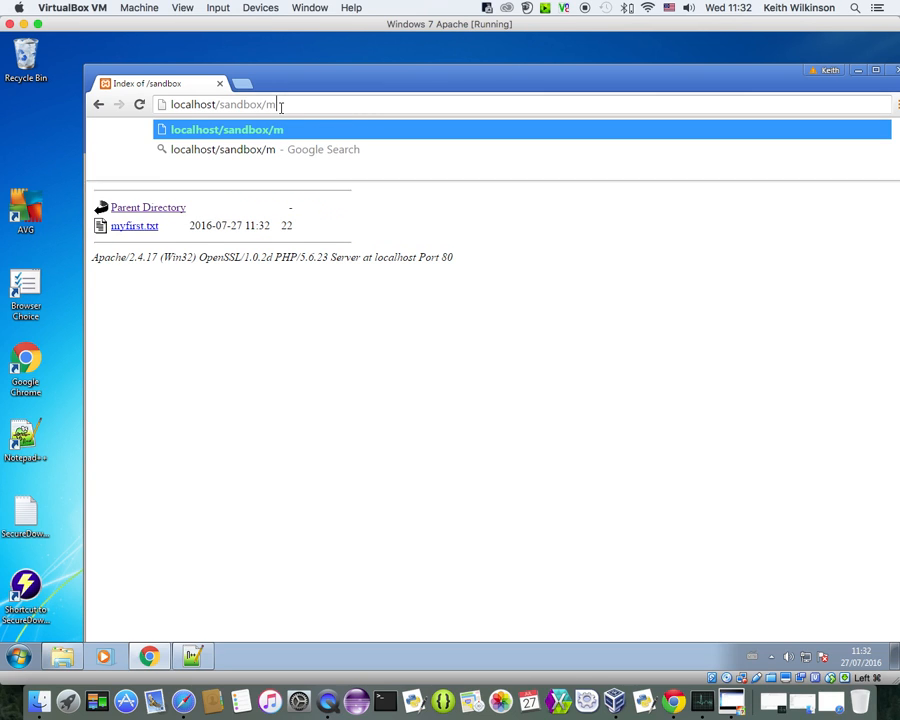
{"action": "type", "text": "yfirst.txt"}
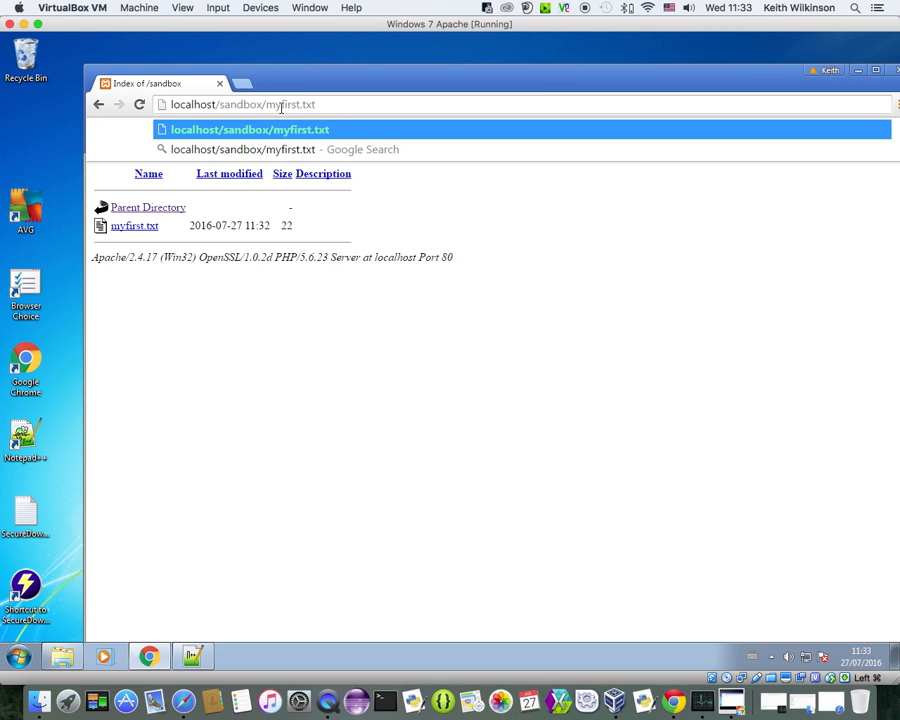
{"action": "key", "text": "Return"}
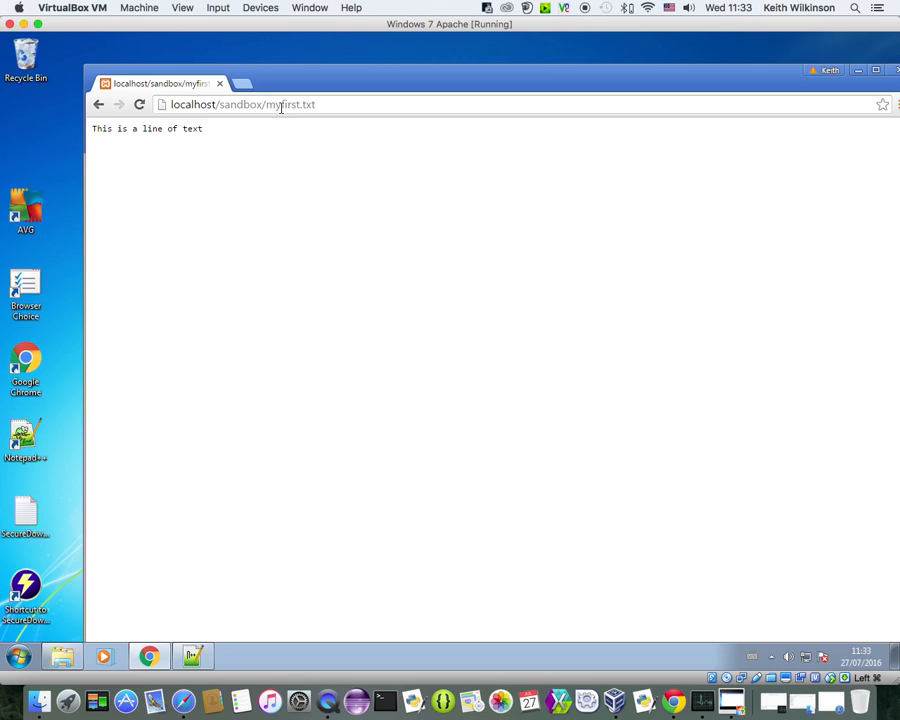
Return to the localhost/sandbox listing in the browser and open Apache's httpd.conf file from the XAMPP Control Panel
{"action": "left_click", "coordinate": [100, 105]}
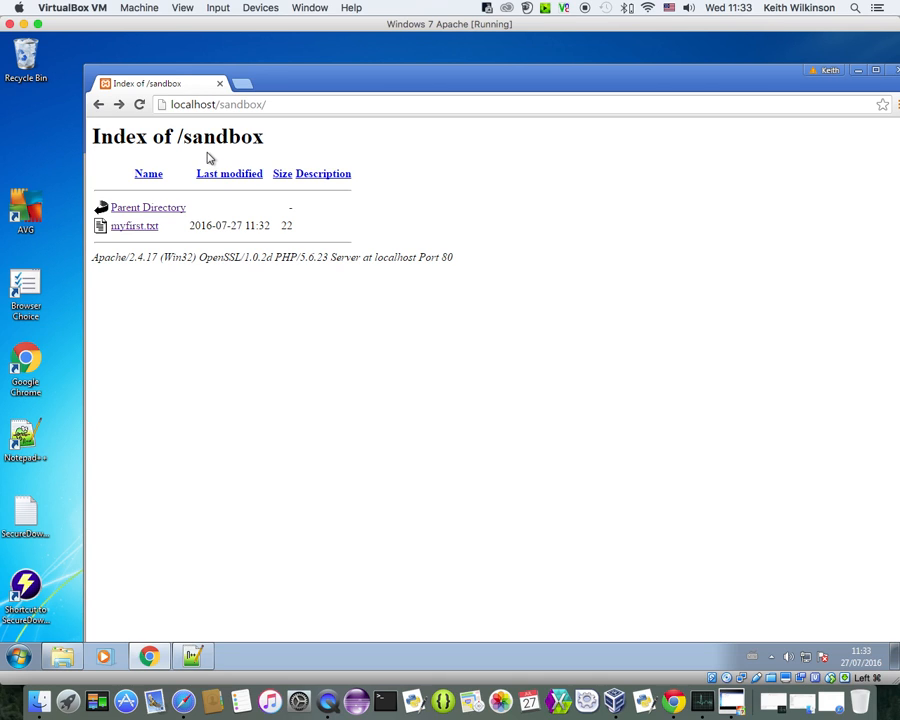
{"action": "left_click_drag", "start_coordinate": [287, 86], "coordinate": [230, 91]}
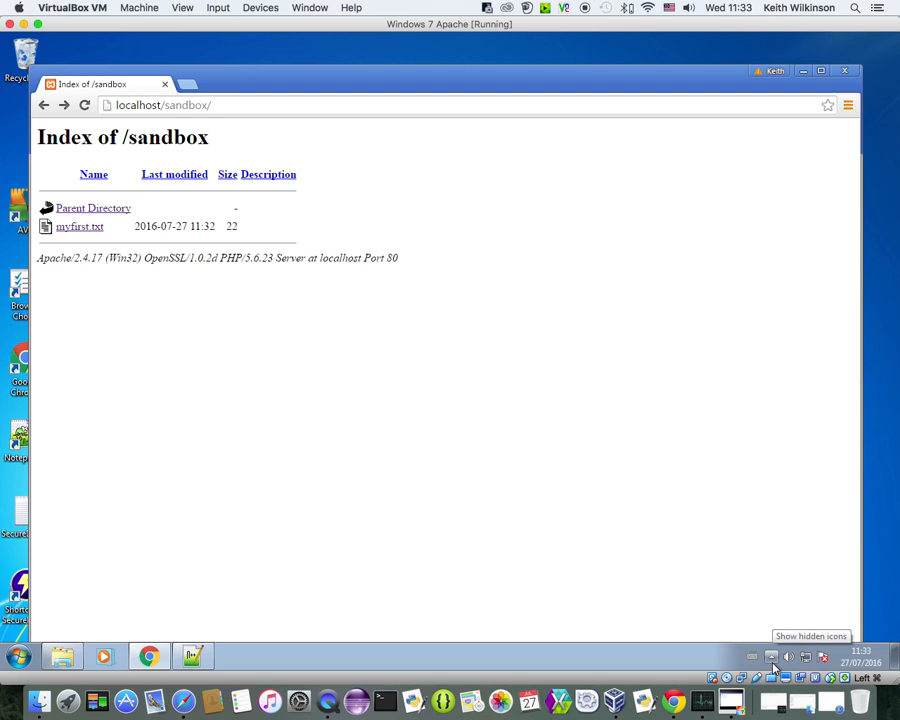
{"action": "left_click", "coordinate": [772, 660]}
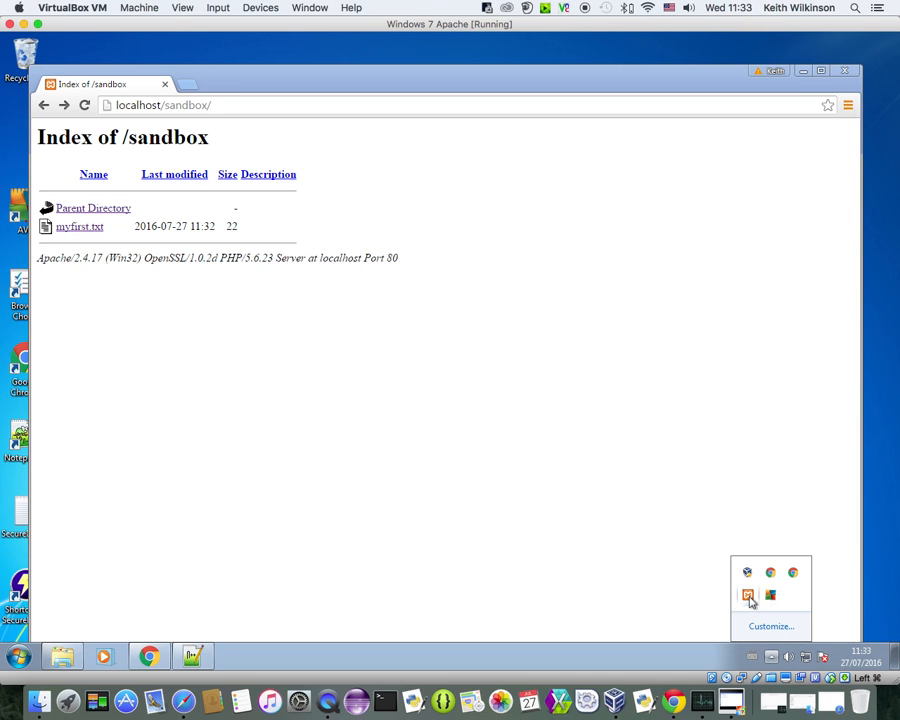
{"action": "left_click", "coordinate": [748, 596]}
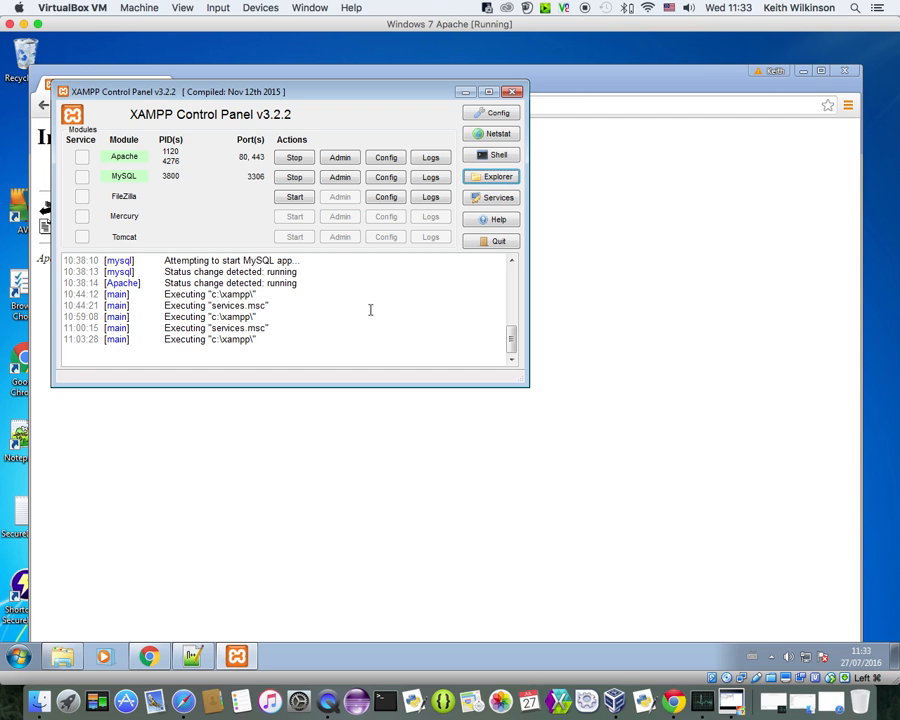
{"action": "left_click", "coordinate": [387, 159]}
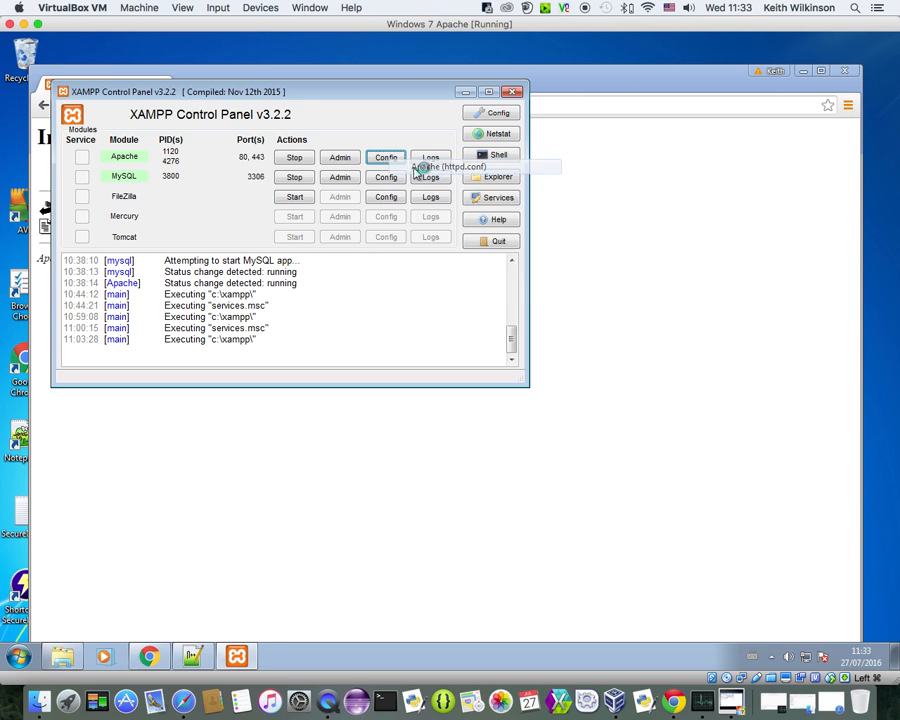
{"action": "left_click", "coordinate": [420, 167]}
Examine the DirectoryIndex directive in httpd.conf and its list of default file names, including index.htm and index.html
{"action": "left_click_drag", "start_coordinate": [743, 217], "coordinate": [747, 374]}
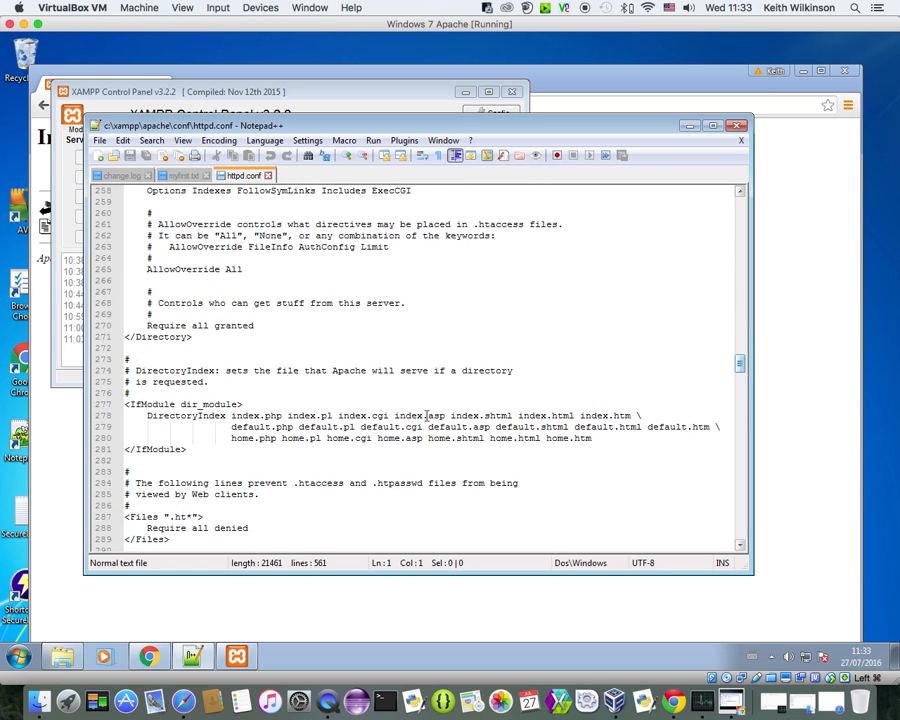
{"action": "left_click_drag", "start_coordinate": [226, 416], "coordinate": [143, 416]}
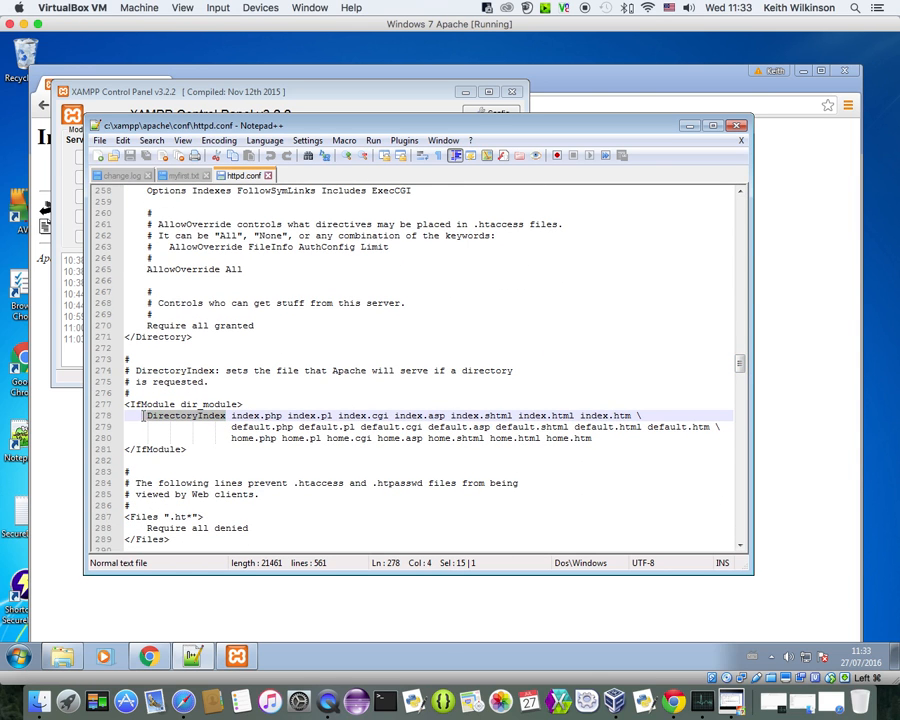
{"action": "left_click", "coordinate": [239, 416]}
{"action": "left_click", "coordinate": [300, 415]}
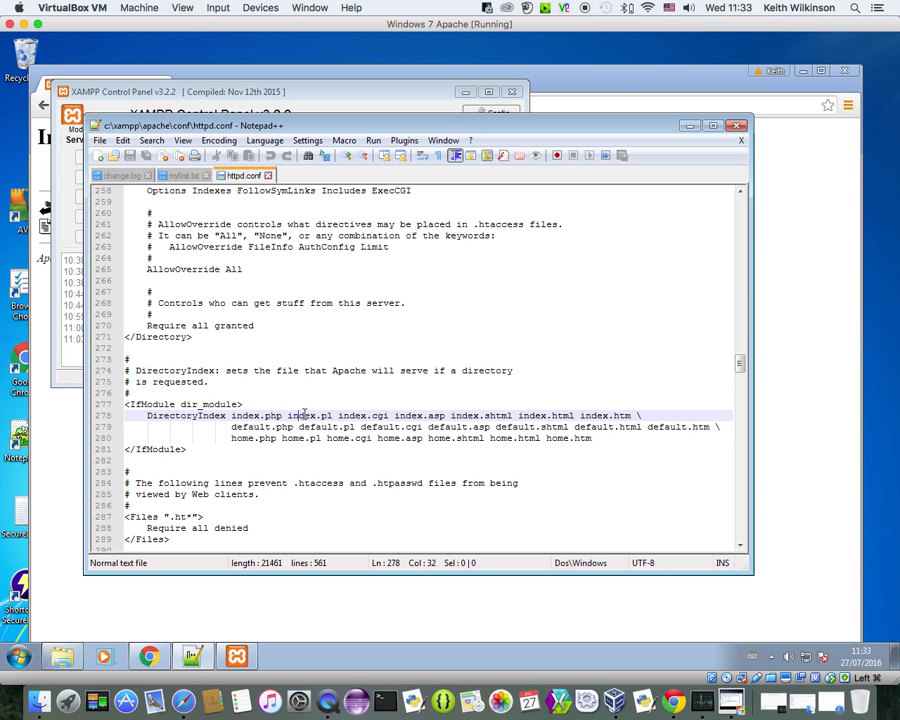
{"action": "left_click", "coordinate": [361, 415]}
{"action": "left_click", "coordinate": [410, 416]}
{"action": "left_click", "coordinate": [262, 428]}
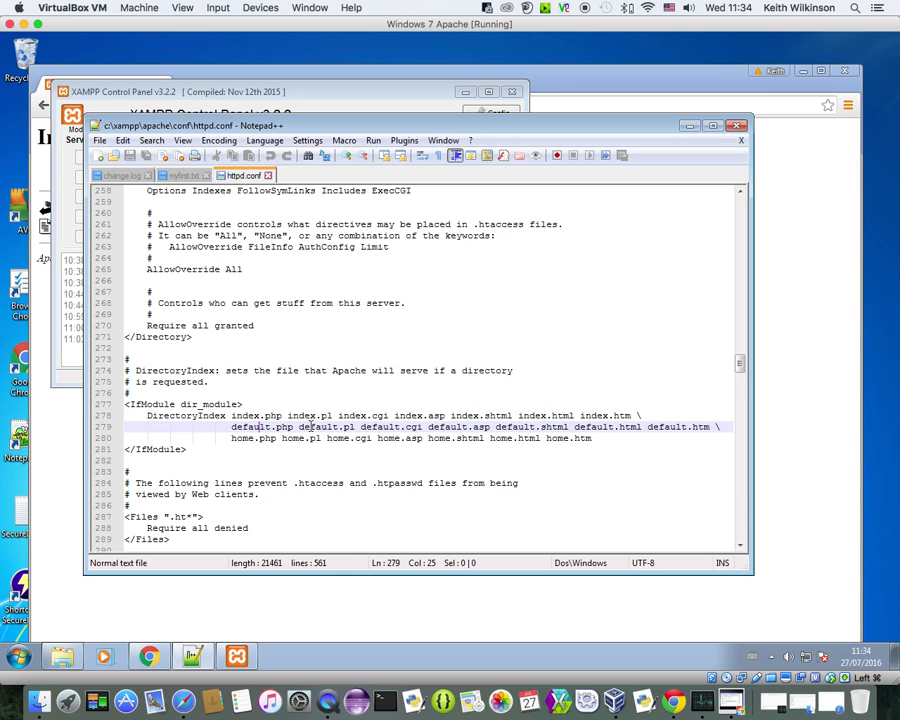
{"action": "left_click", "coordinate": [312, 428]}
{"action": "left_click_drag", "start_coordinate": [580, 415], "coordinate": [630, 415]}
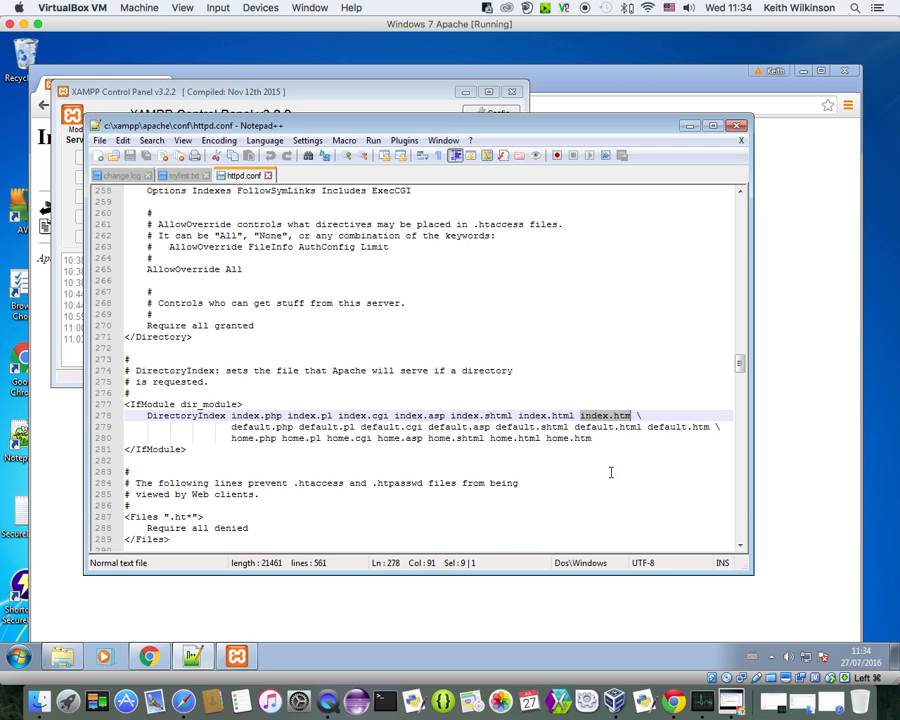
{"action": "left_click_drag", "start_coordinate": [518, 415], "coordinate": [574, 415]}
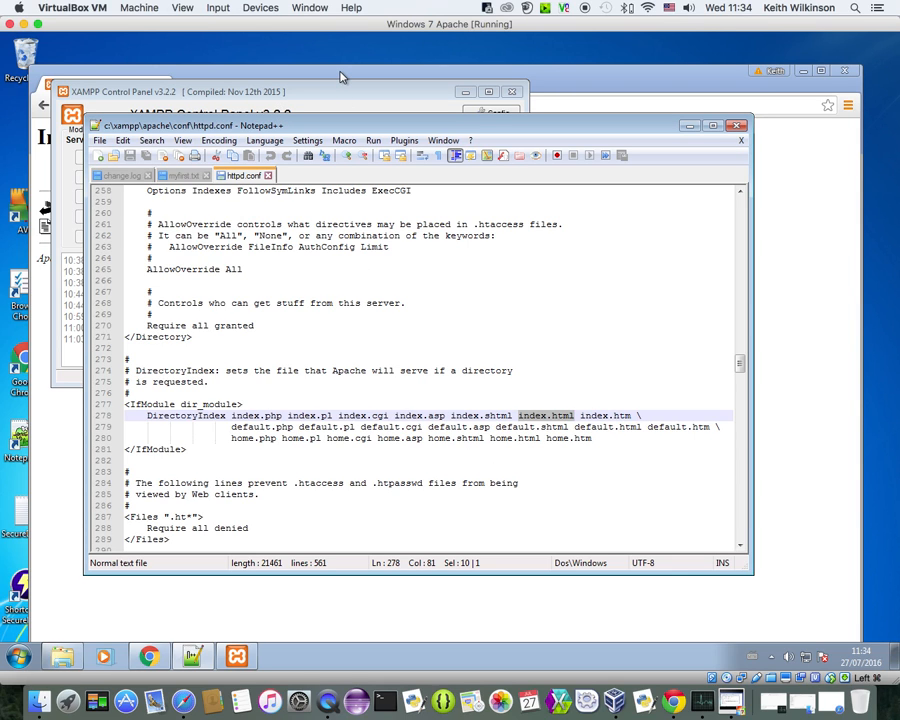
Delete the whole line of text from the open myfirst.txt document
{"action": "left_click", "coordinate": [186, 176]}
{"action": "left_click_drag", "start_coordinate": [252, 190], "coordinate": [115, 197]}
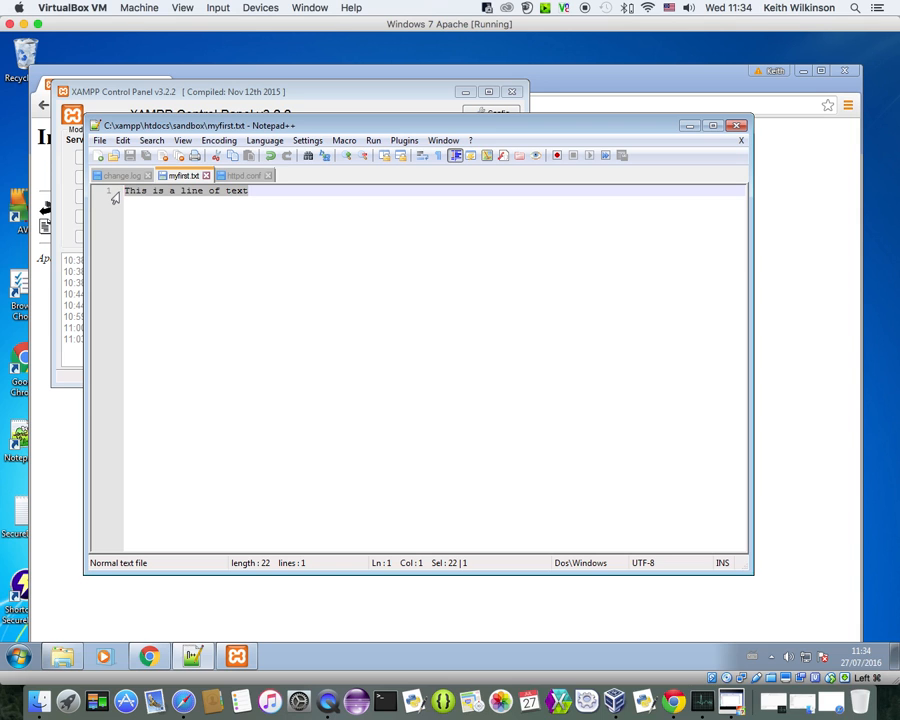
{"action": "key", "text": "Delete"}
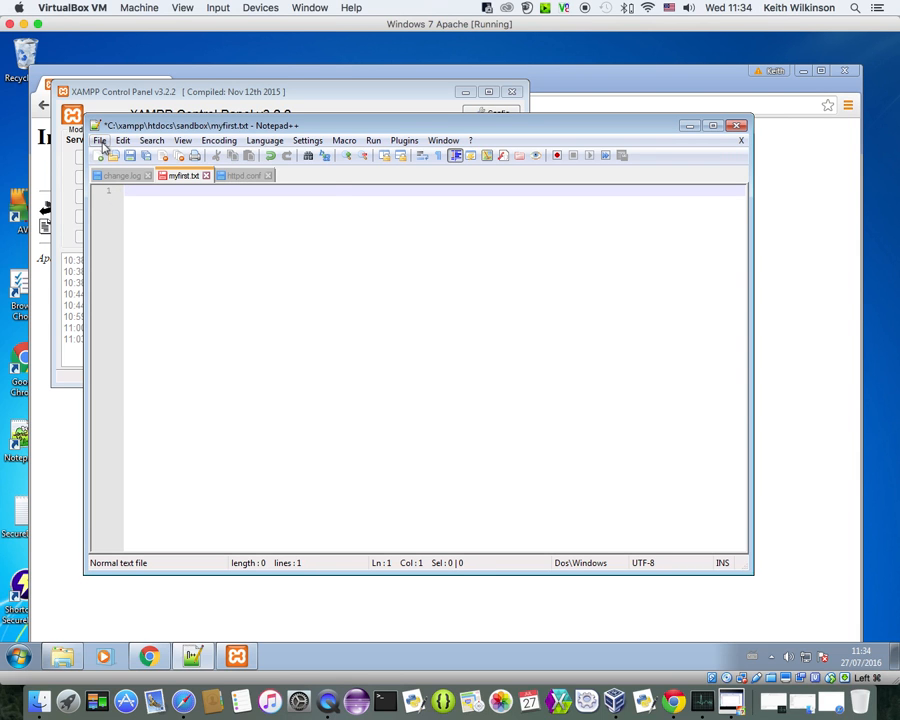
Save the emptied document as a Hyper Text Markup Language file named index.html in the sandbox folder
{"action": "left_click", "coordinate": [100, 140]}
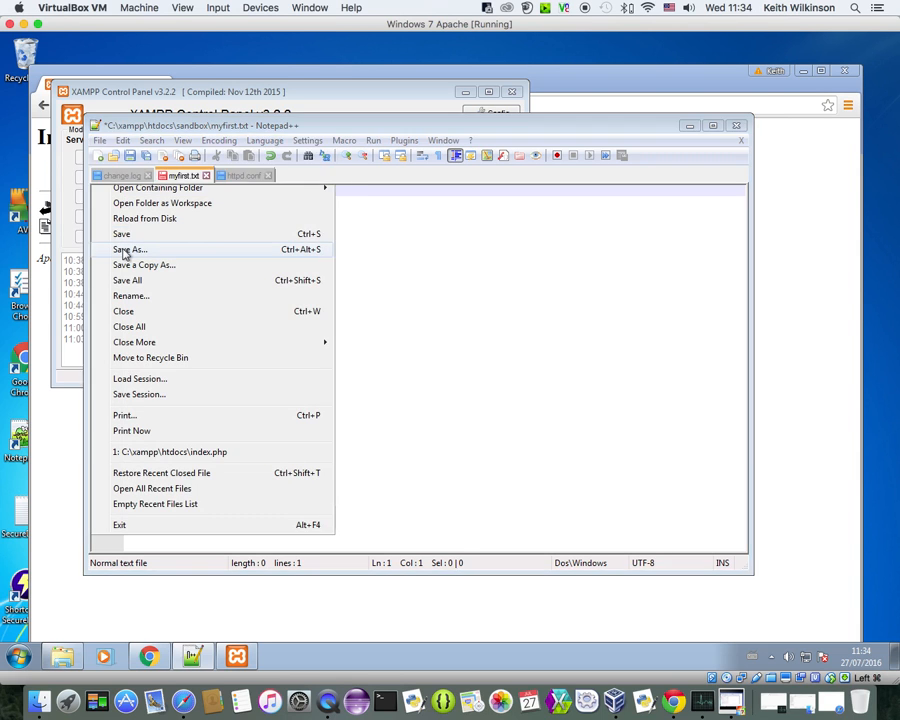
{"action": "left_click", "coordinate": [104, 249]}
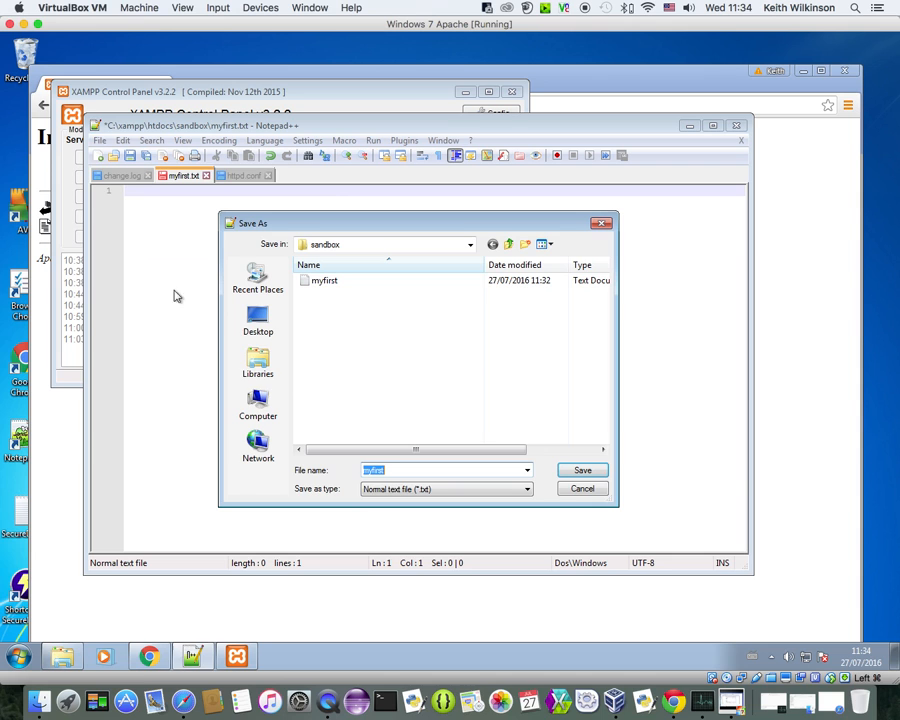
{"action": "left_click", "coordinate": [493, 495]}
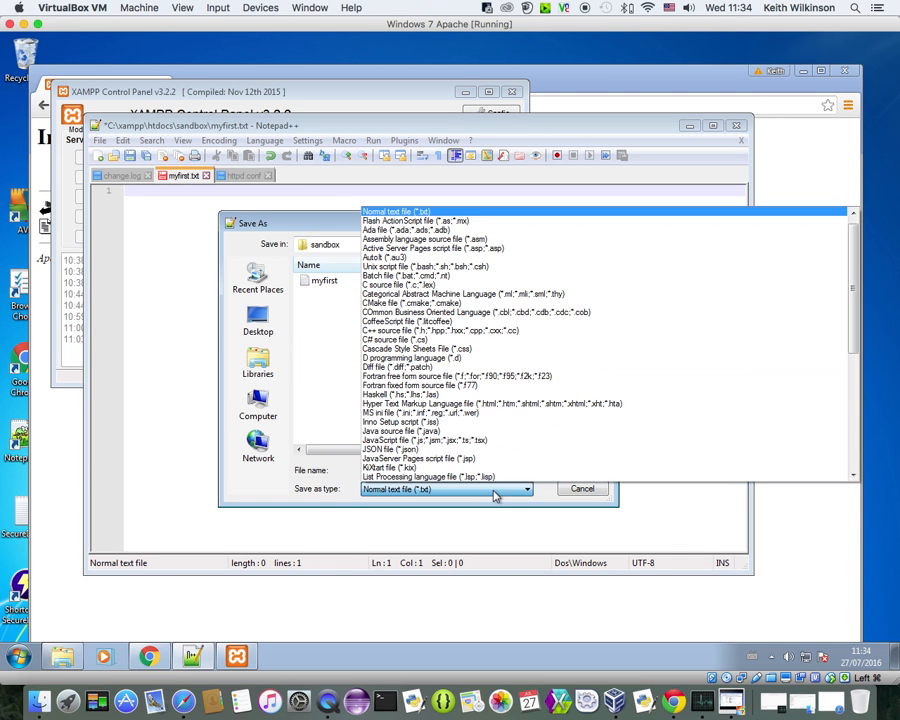
{"action": "left_click", "coordinate": [524, 404]}
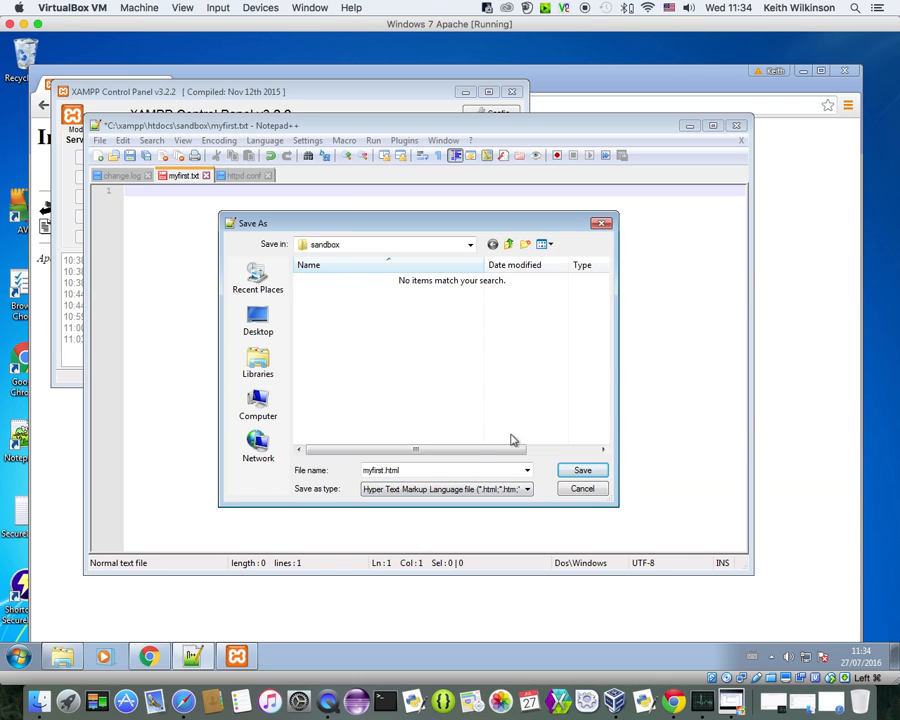
{"action": "double_click", "coordinate": [383, 472]}
{"action": "left_click", "coordinate": [386, 472]}
{"action": "key", "text": "BackSpace"}
{"action": "key", "text": "BackSpace"}
{"action": "key", "text": "BackSpace"}
{"action": "key", "text": "BackSpace"}
{"action": "key", "text": "BackSpace"}
{"action": "key", "text": "BackSpace"}
{"action": "key", "text": "BackSpace"}
{"action": "key", "text": "BackSpace"}
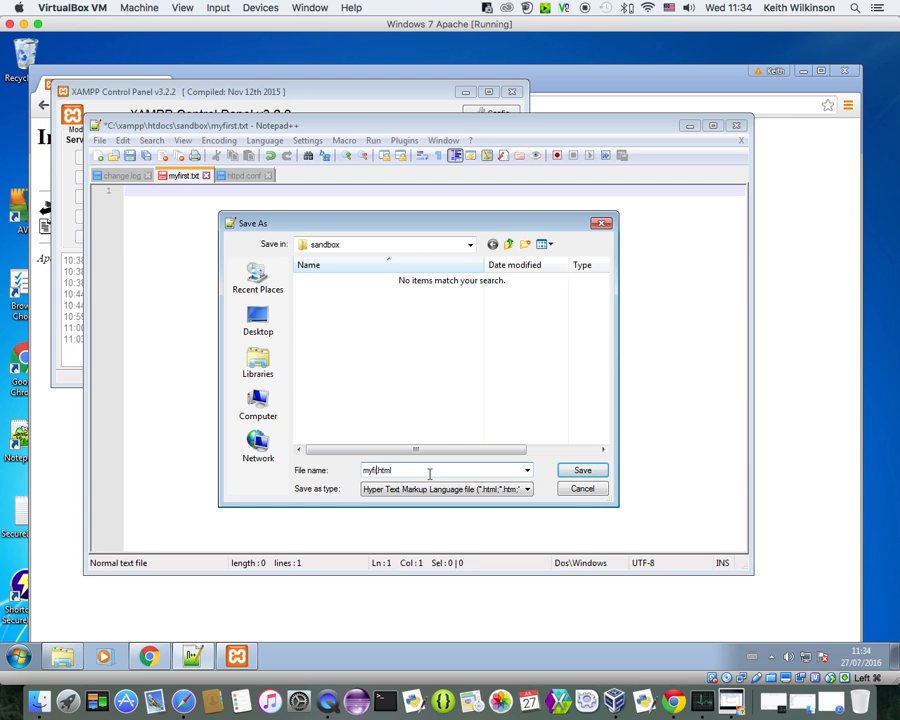
{"action": "type", "text": "index"}
{"action": "left_click", "coordinate": [581, 471]}
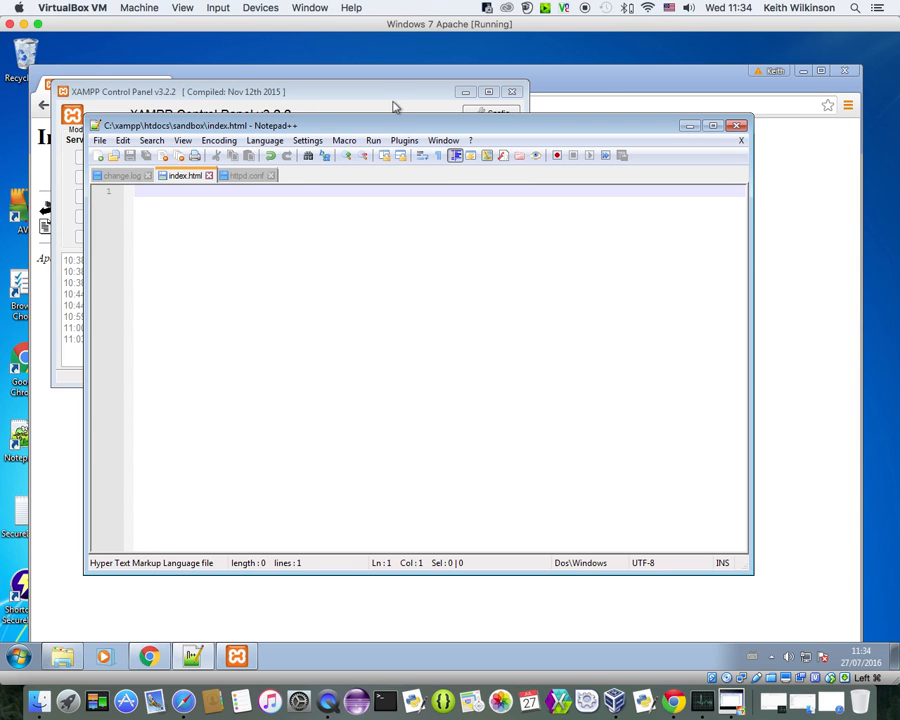
Check the index.html entry in httpd.conf's DirectoryIndex and reload localhost/sandbox/ in Chrome
{"action": "left_click", "coordinate": [250, 177]}
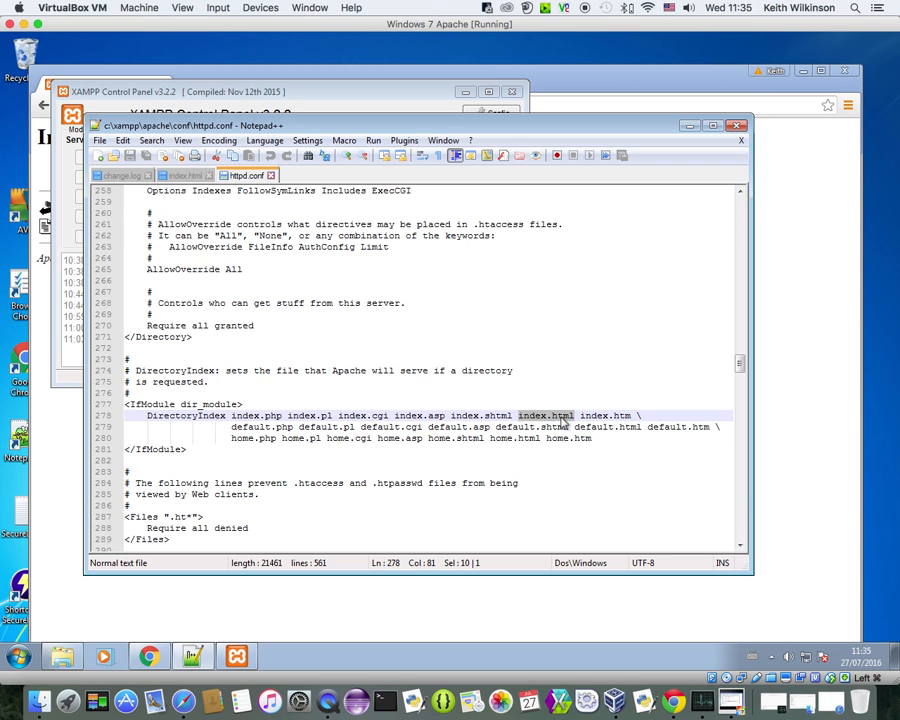
{"action": "left_click", "coordinate": [545, 82]}
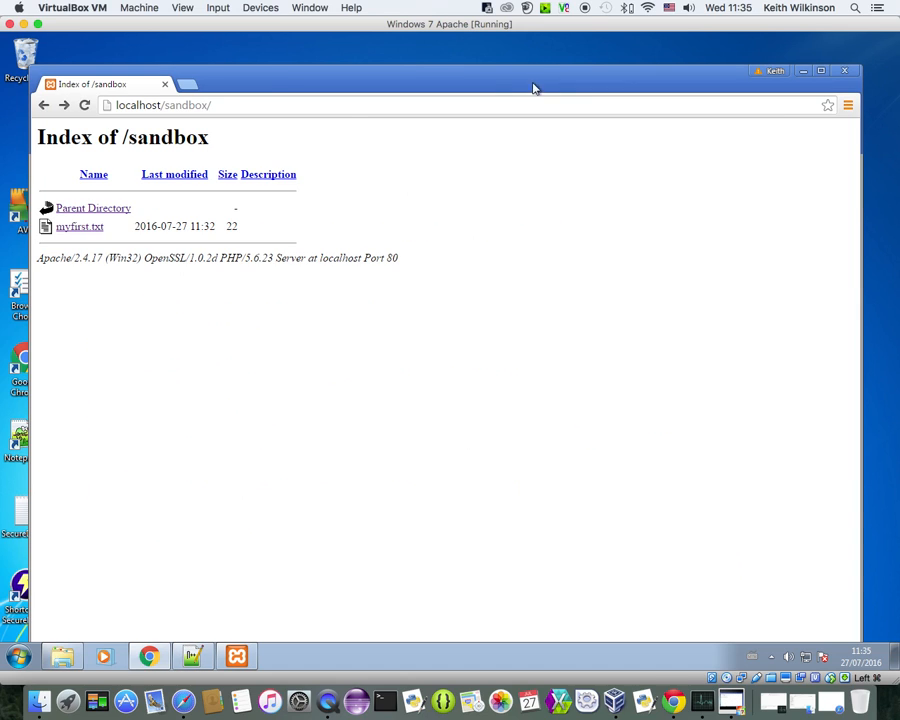
{"action": "left_click", "coordinate": [213, 107]}
{"action": "left_click", "coordinate": [225, 106]}
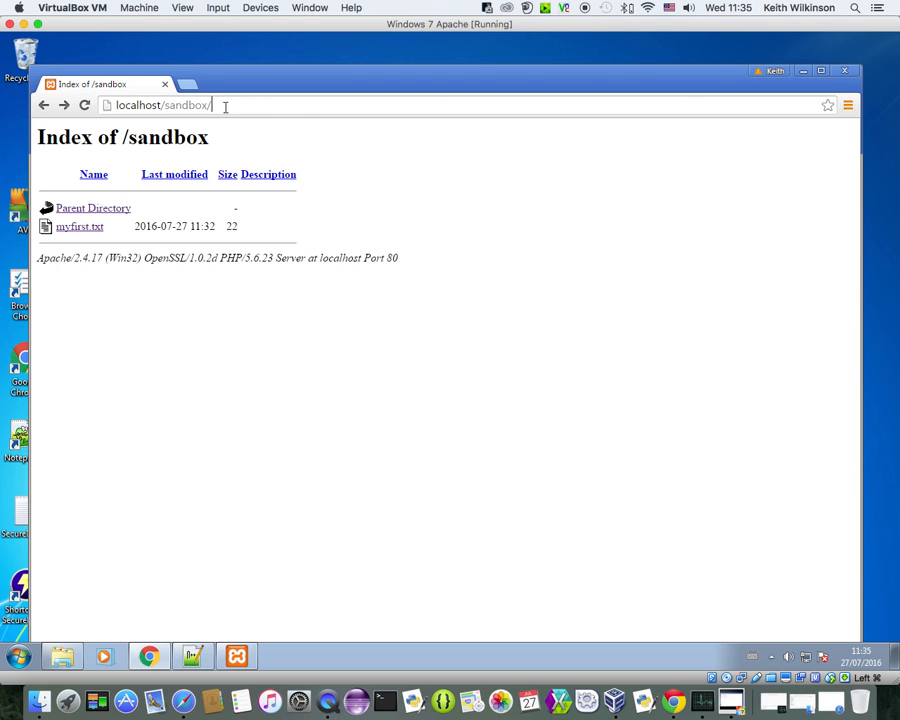
{"action": "left_click", "coordinate": [84, 106]}
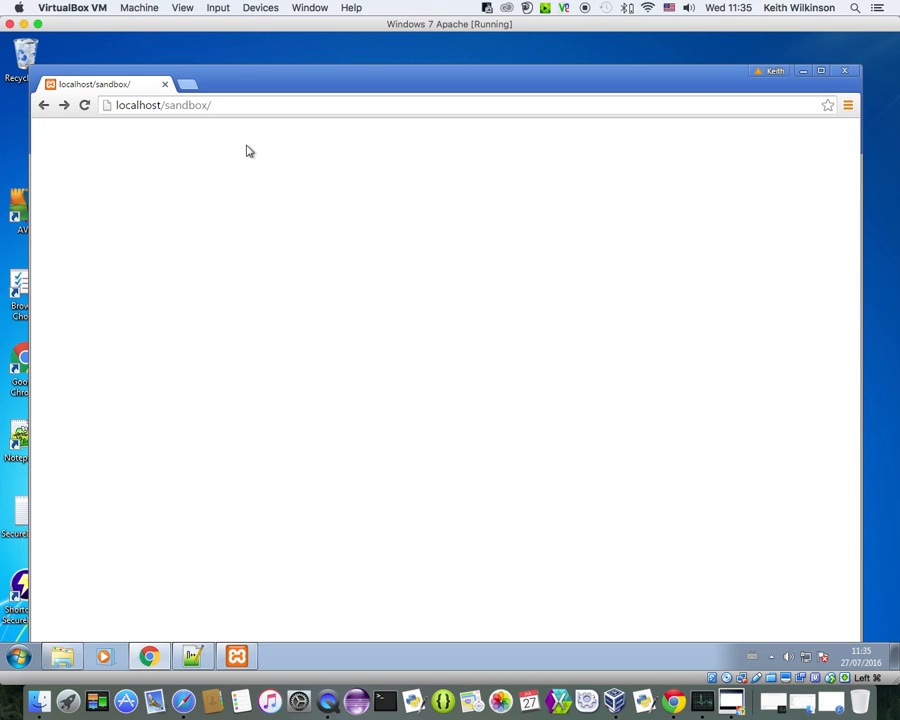
Load localhost/sandbox/index.html in the browser to view the index page directly
{"action": "left_click", "coordinate": [225, 109]}
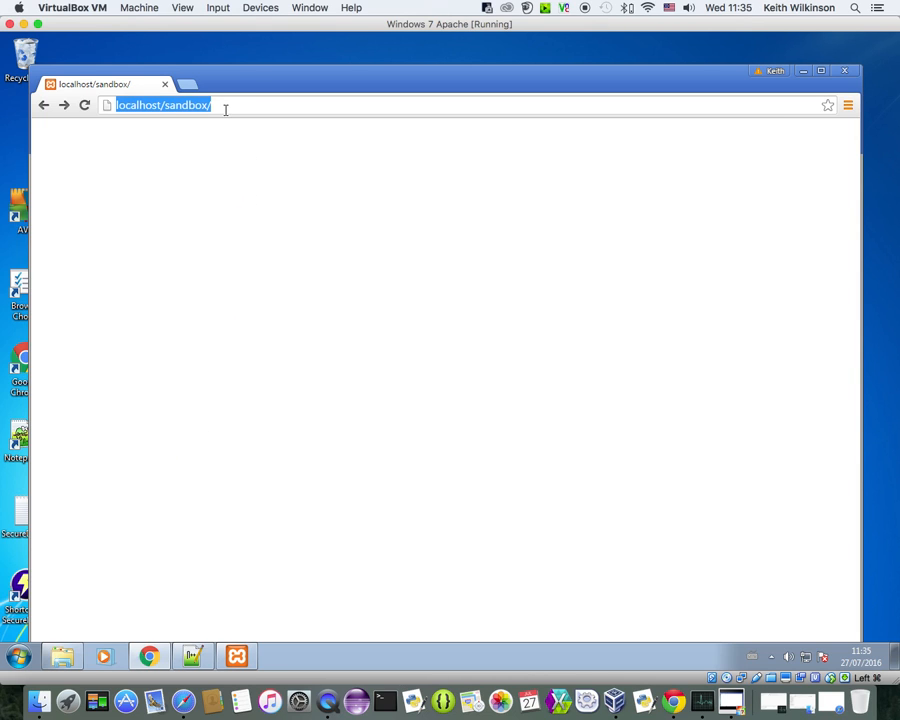
{"action": "left_click", "coordinate": [225, 109]}
{"action": "type", "text": "inde"}
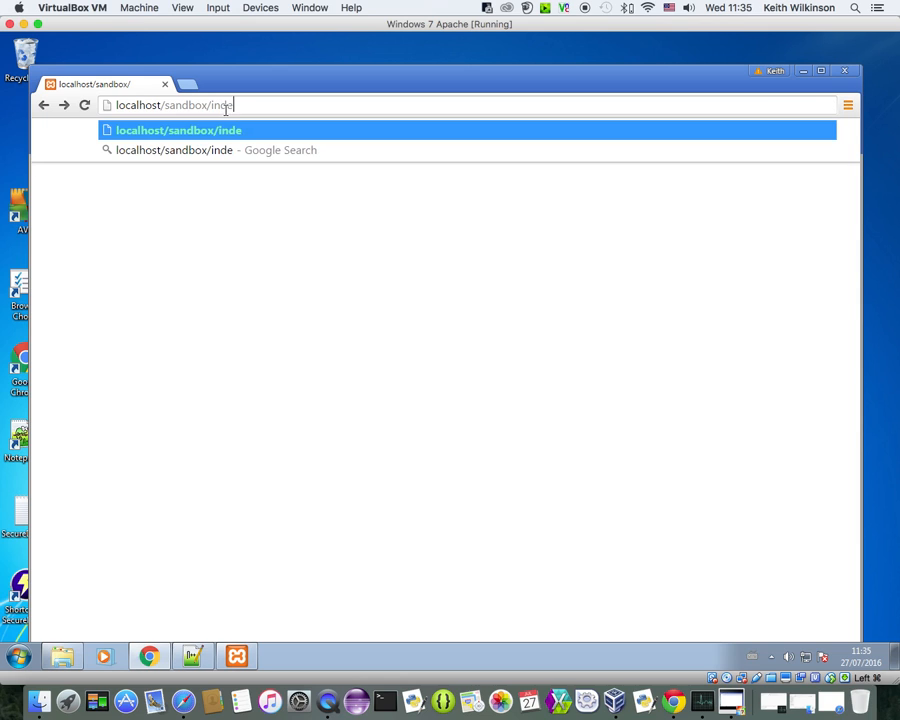
{"action": "type", "text": "x.html"}
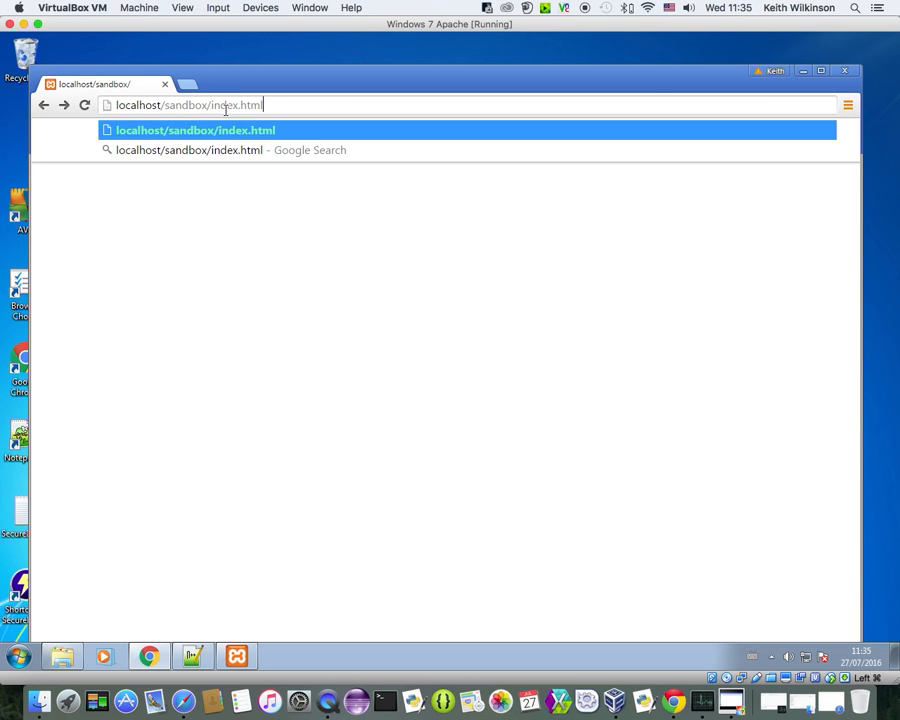
{"action": "key", "text": "Return"}
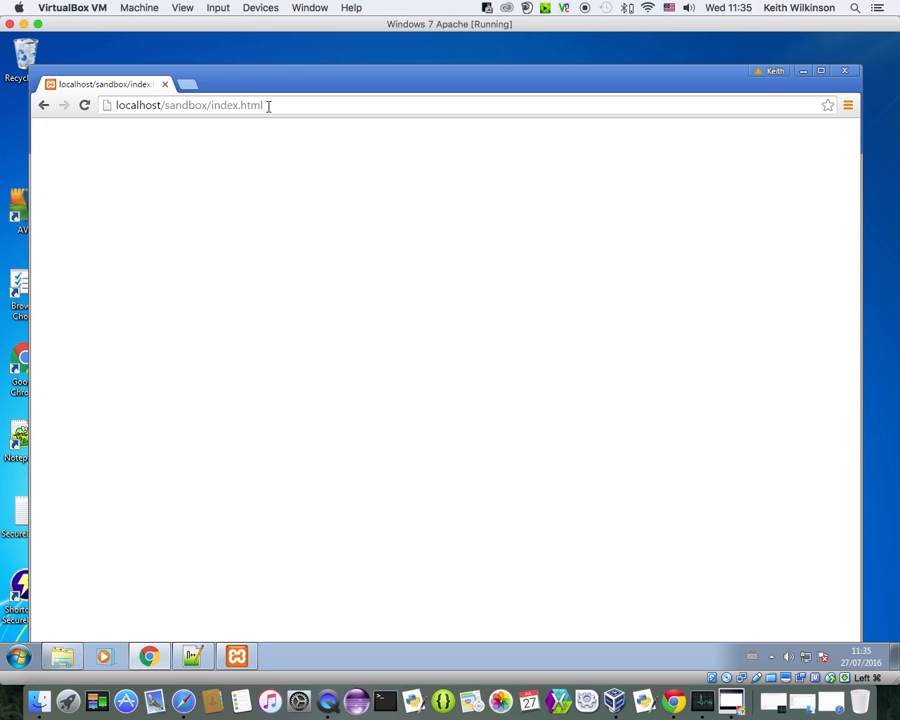
Load localhost/sandbox/myfirst.txt in the browser and examine the folder and file name in its address
{"action": "left_click_drag", "start_coordinate": [262, 105], "coordinate": [209, 106]}
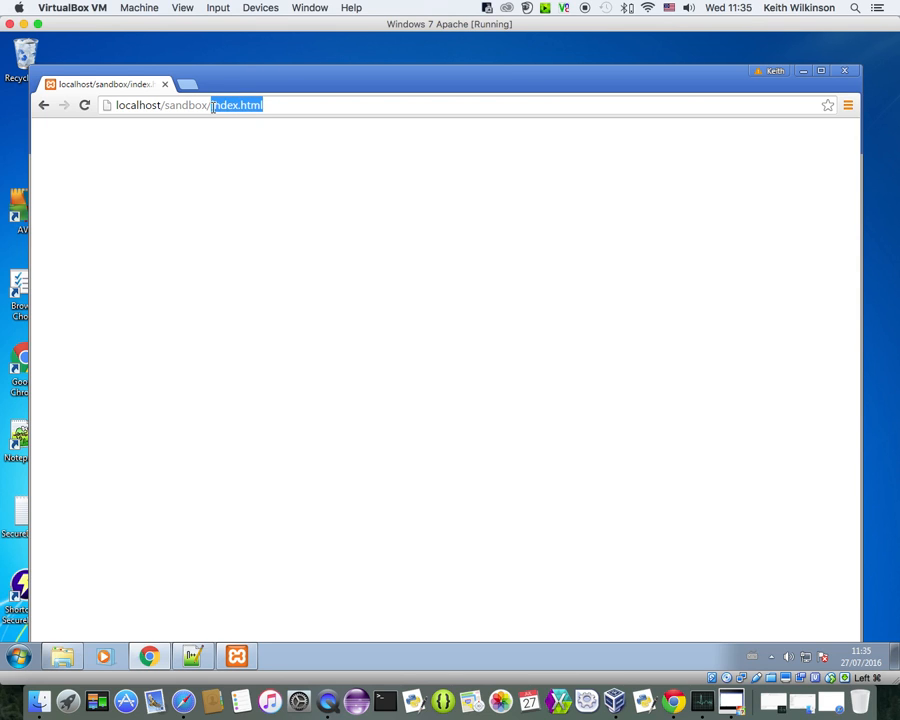
{"action": "type", "text": "my"}
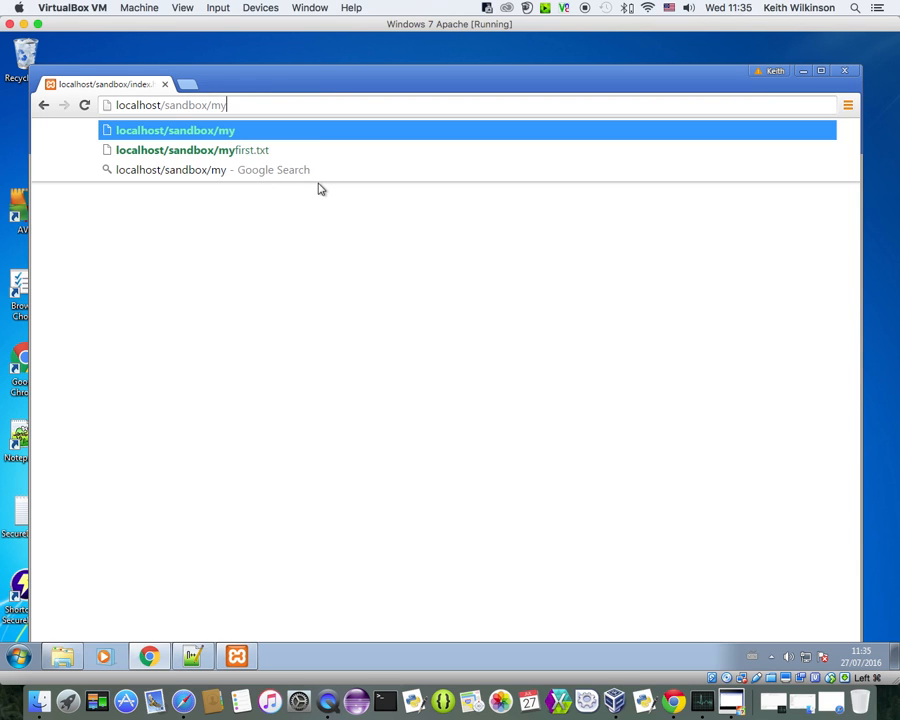
{"action": "type", "text": "first.txt"}
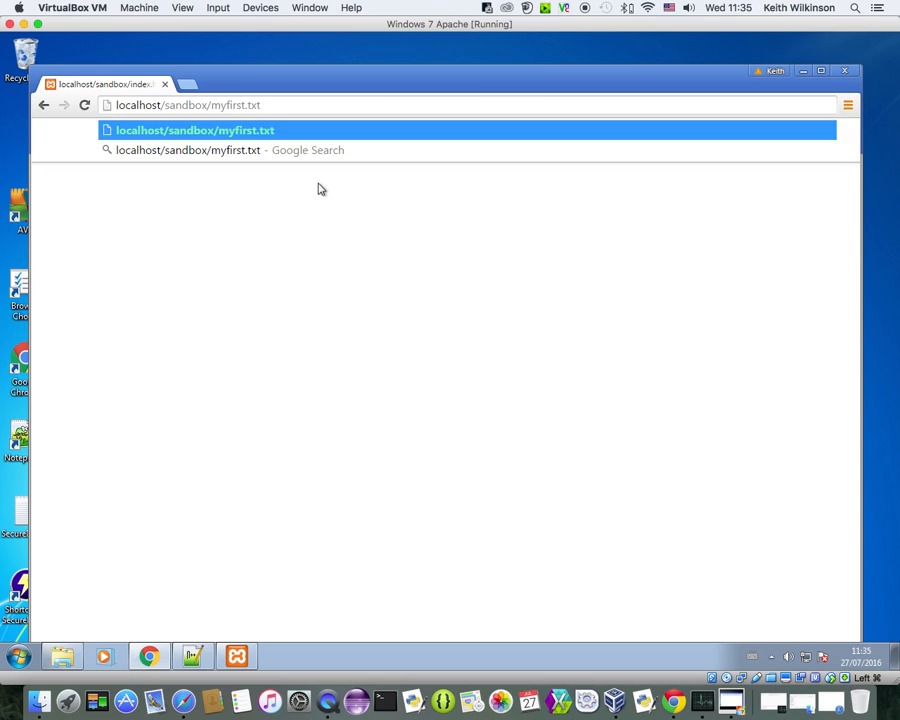
{"action": "key", "text": "Return"}
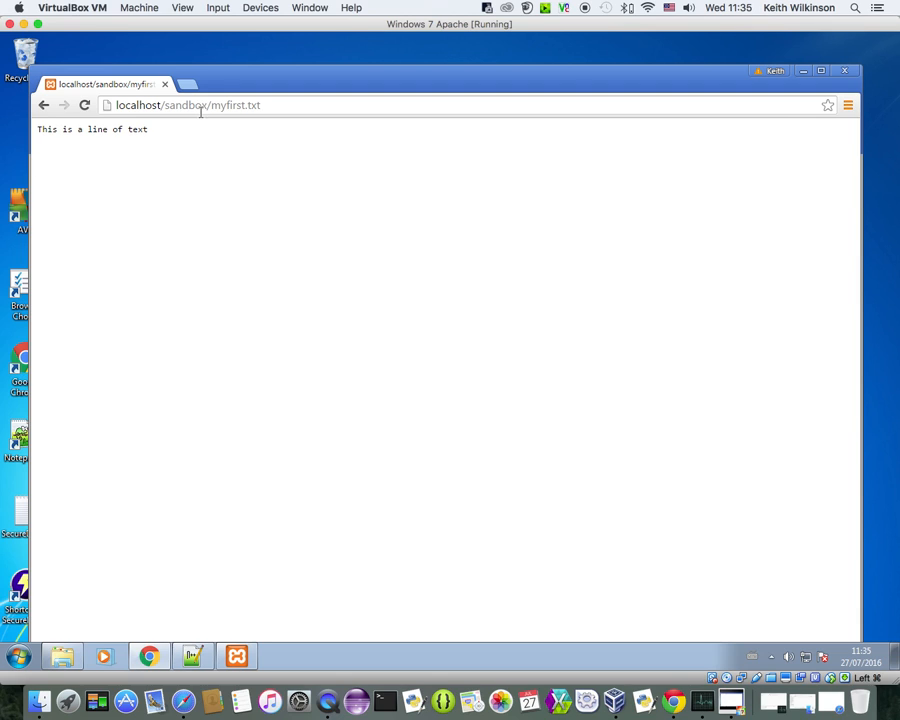
{"action": "left_click_drag", "start_coordinate": [166, 107], "coordinate": [213, 111]}
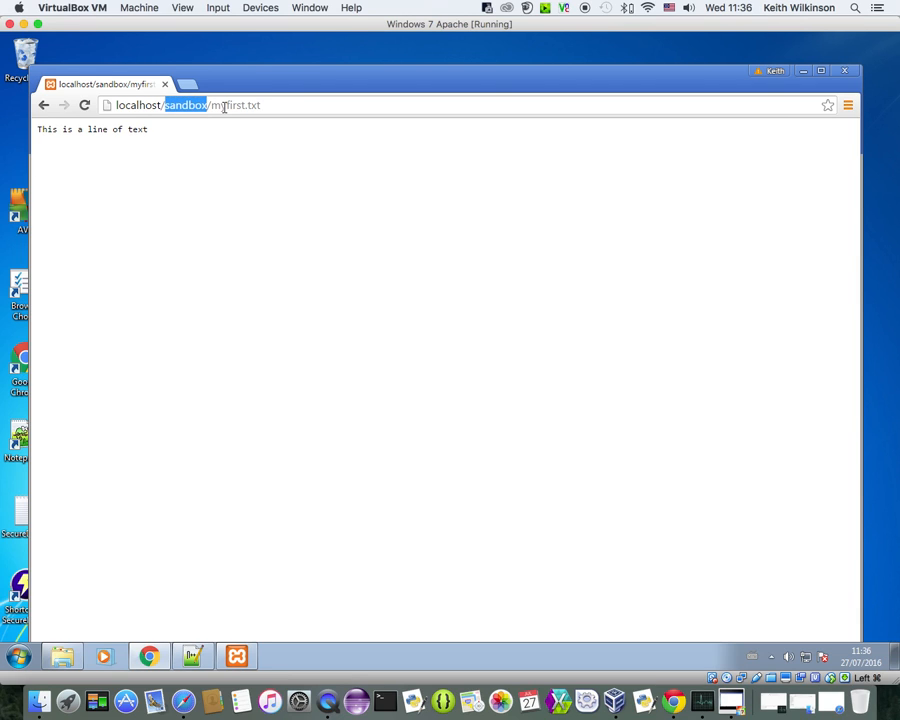
{"action": "left_click", "coordinate": [222, 108]}
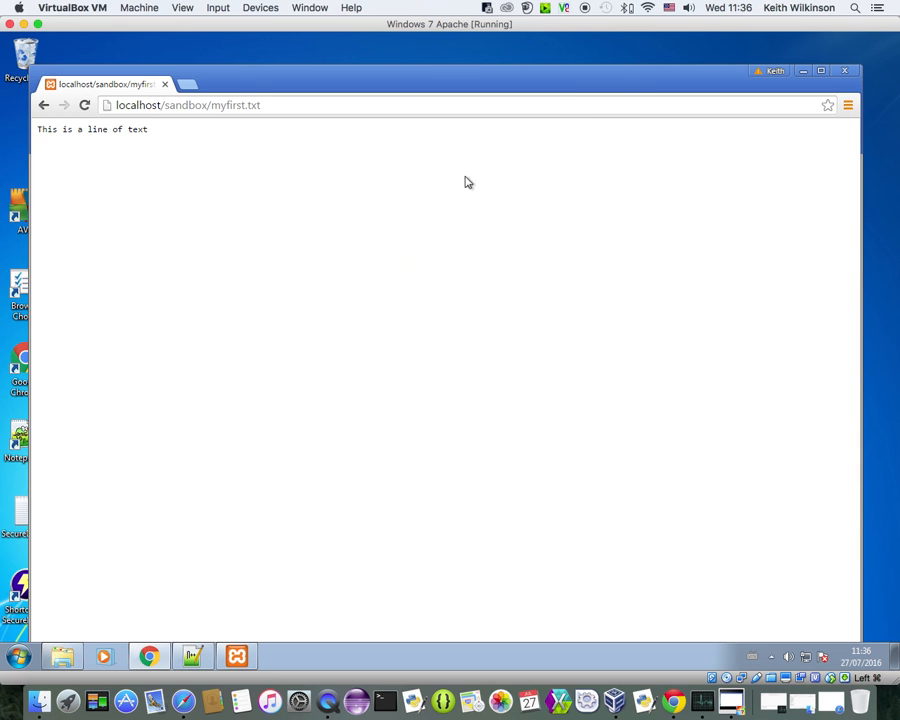
Move the Chrome window down to uncover the open documents in Notepad++
{"action": "left_click_drag", "start_coordinate": [591, 84], "coordinate": [623, 317]}
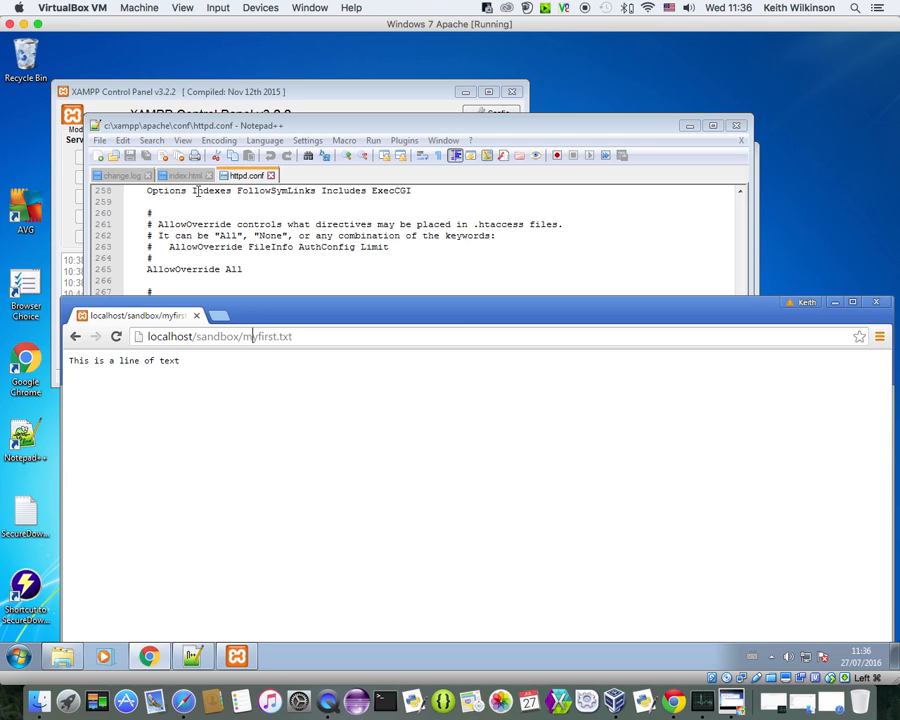